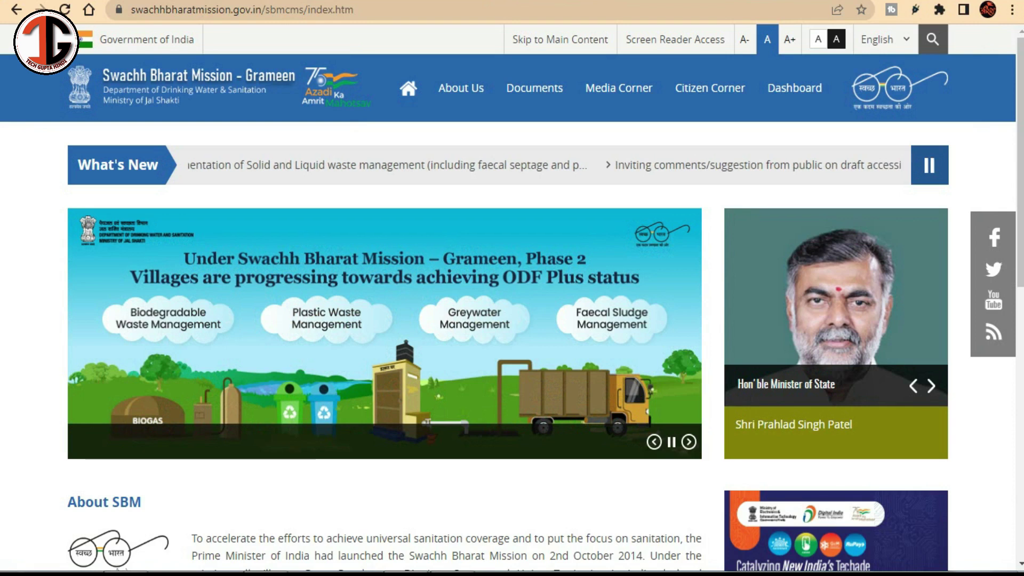
scroll(512, 299, down, 3)
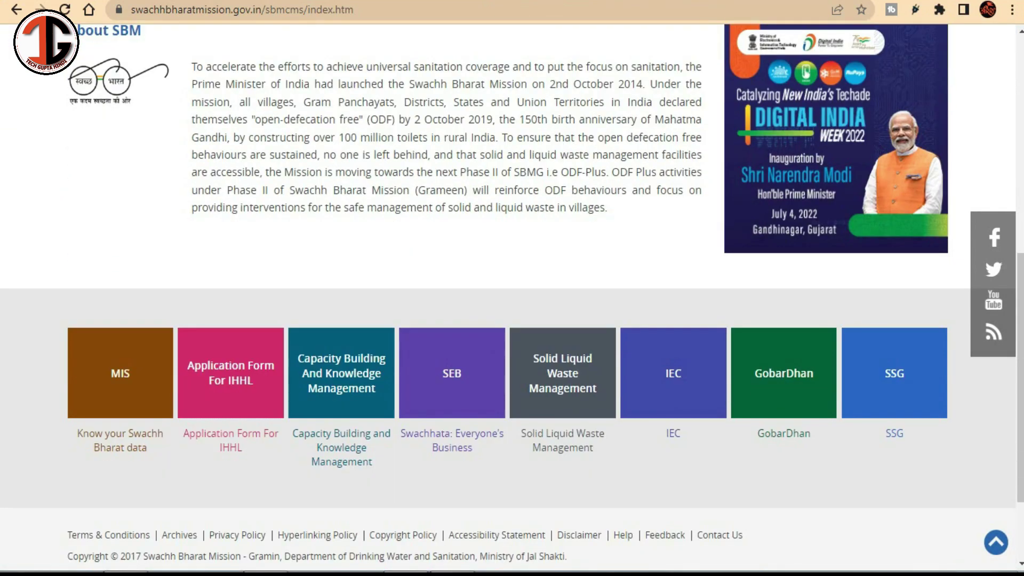
Step: Scroll down the home page and outline the 'Application Form For IHHL' tile in red
key(ctrl+shift+1)
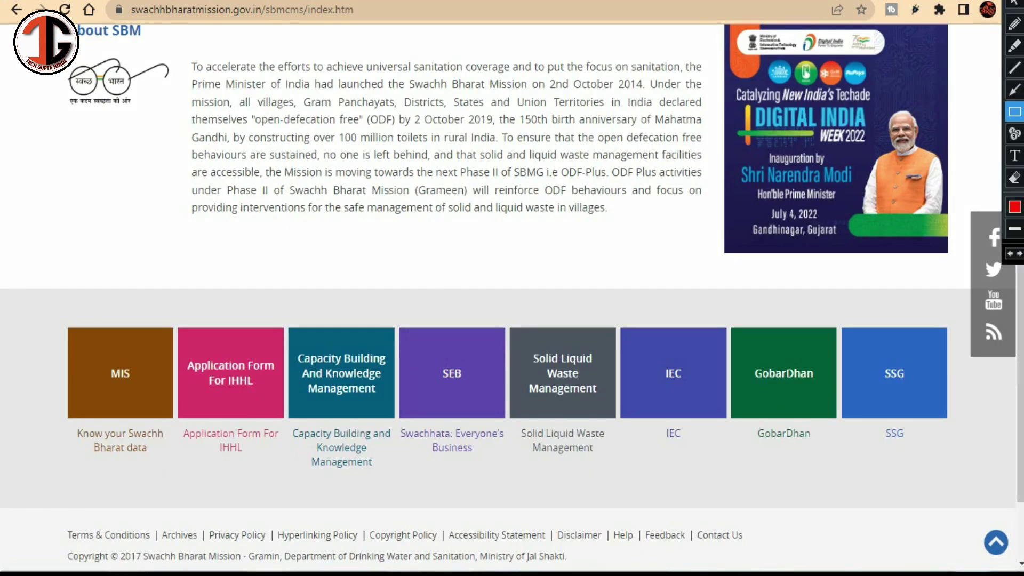
drag(156, 315, 287, 429)
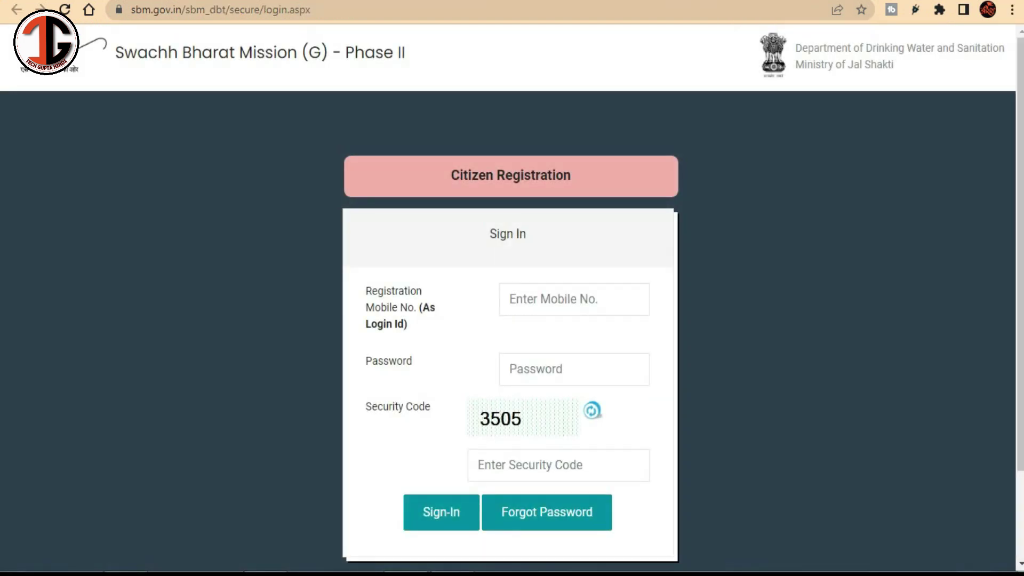
Step: Frame the sign-in panel in red and point an arrow at the password field
scroll(512, 299, down, 2)
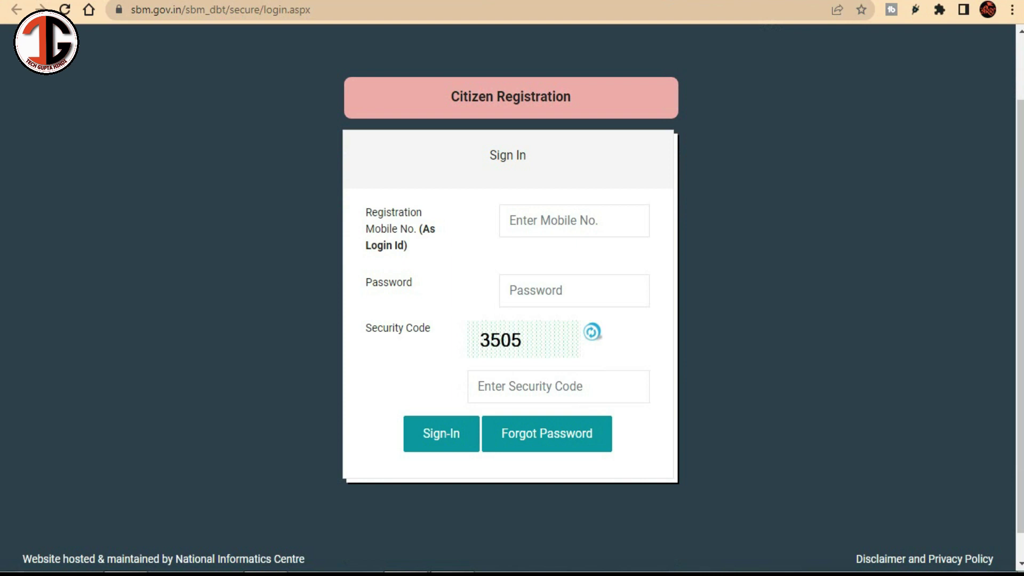
mouse_move(319, 68)
mouse_down()
mouse_move(551, 327)
mouse_move(731, 475)
mouse_move(709, 497)
mouse_up()
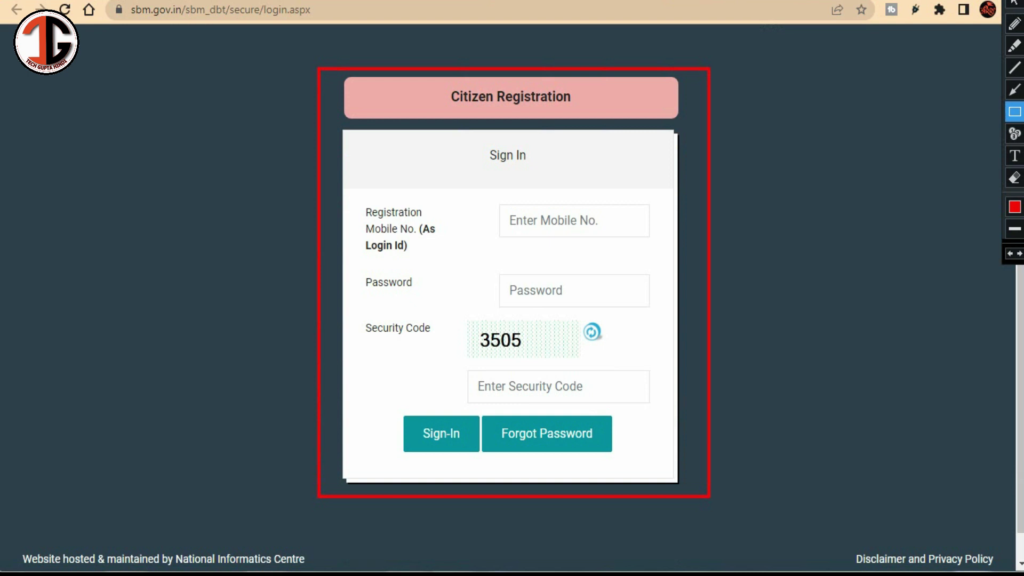
click(1015, 89)
drag(744, 142, 545, 275)
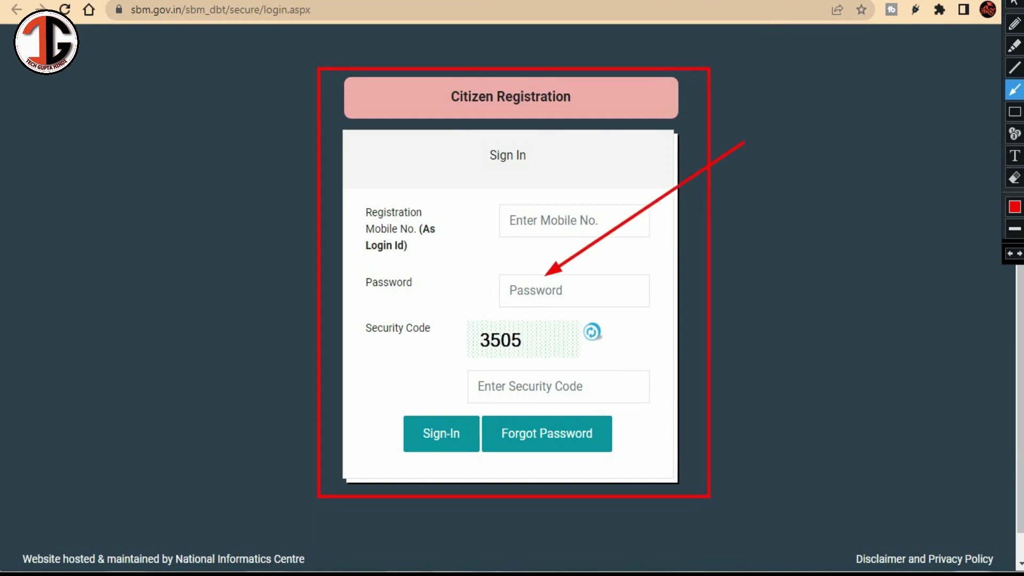
Step: Point arrows at mobile number, security code and Citizen Registration, then frame the registration form
drag(559, 154, 578, 216)
drag(619, 339, 582, 376)
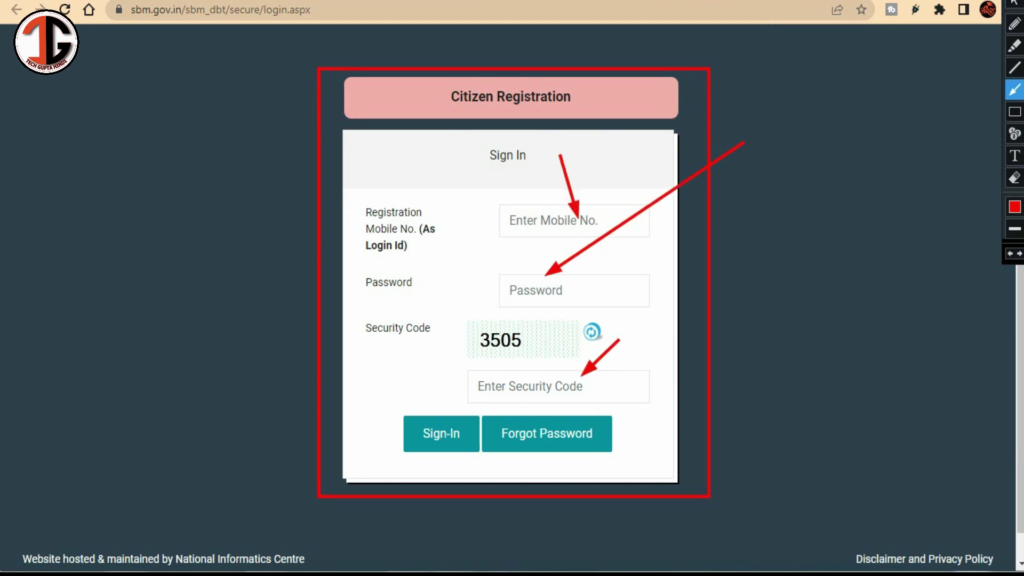
drag(462, 237, 494, 124)
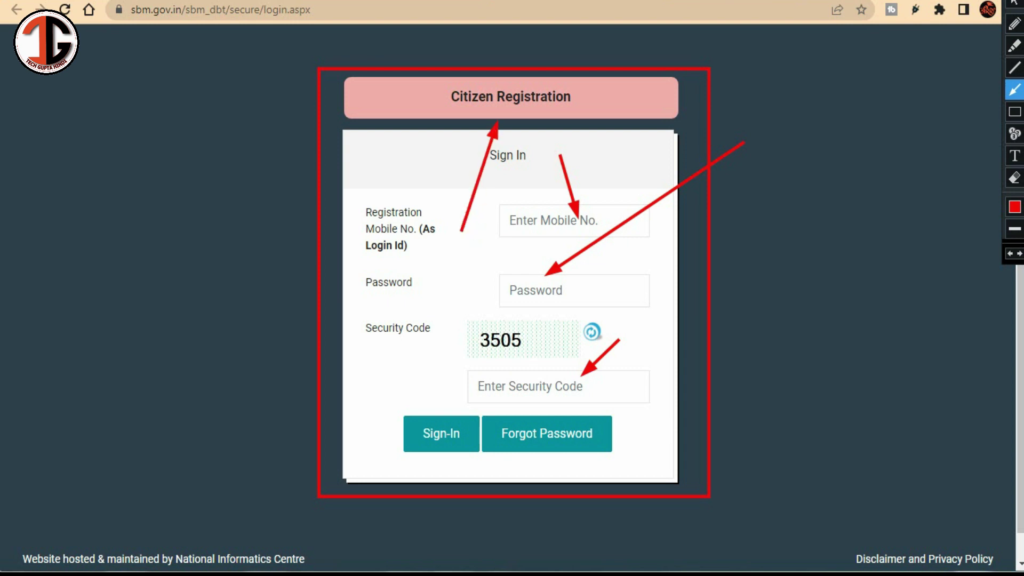
key(Escape)
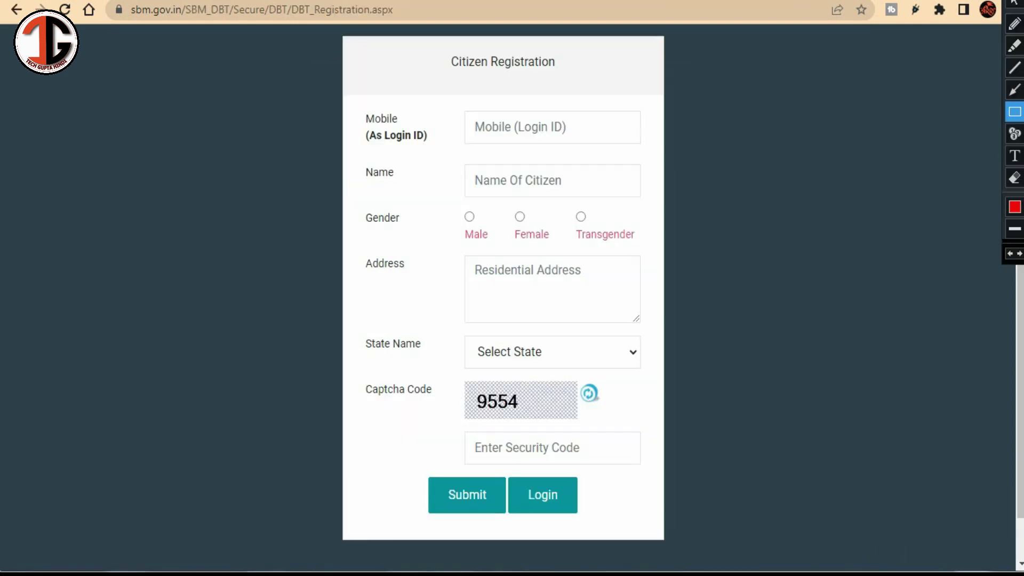
mouse_move(351, 43)
mouse_down()
mouse_move(598, 406)
mouse_move(651, 543)
mouse_up()
click(1015, 89)
Step: Point arrows at the Mobile, Name, Male gender, Address and State fields of the form
drag(724, 61, 578, 119)
drag(645, 148, 578, 173)
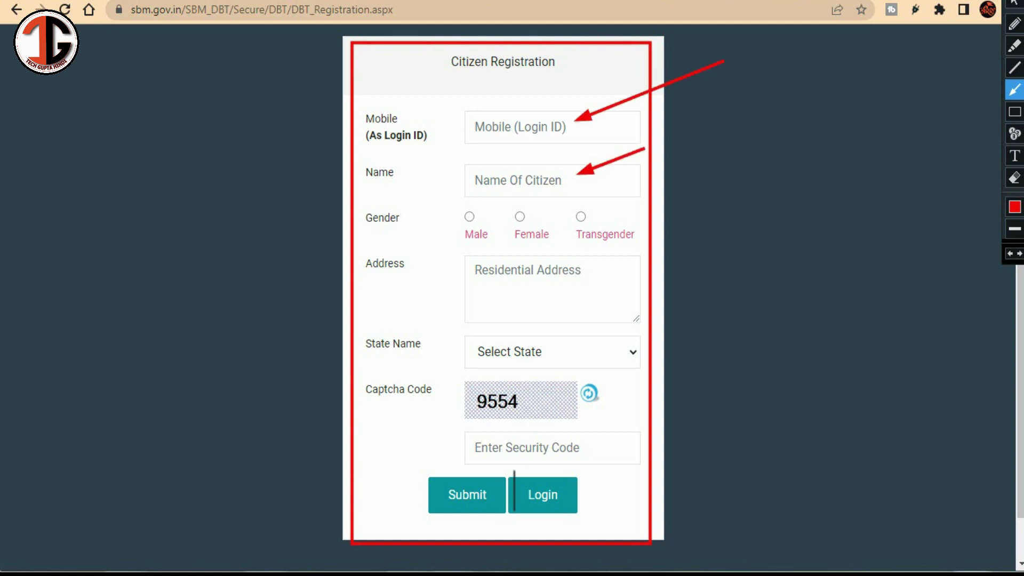
drag(430, 157, 469, 221)
drag(736, 260, 582, 275)
drag(772, 322, 601, 360)
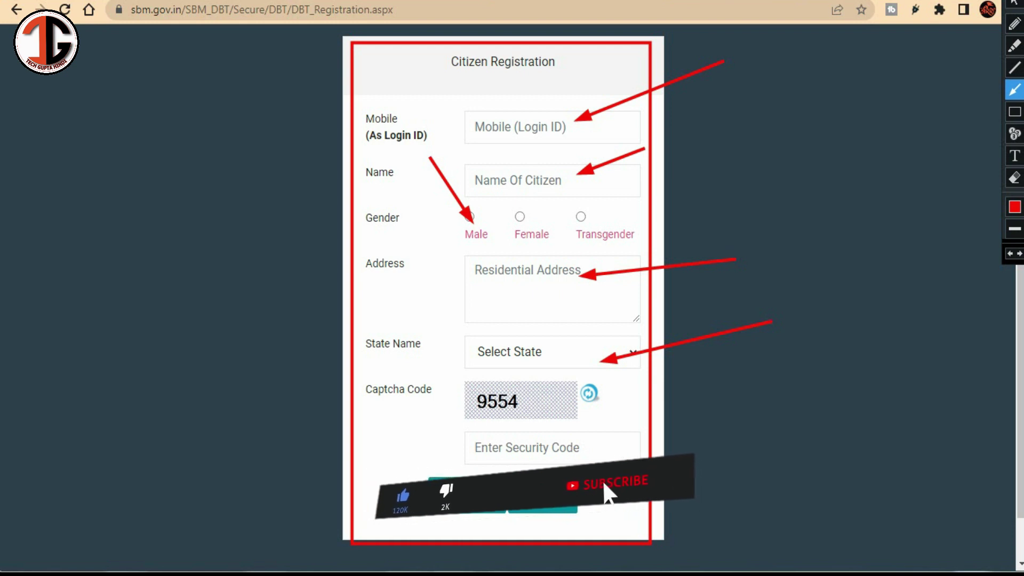
Step: Draw lines linking captcha 9554 to the security code entry and mark the Submit area
click(1015, 68)
mouse_move(488, 404)
mouse_down()
mouse_move(410, 410)
mouse_move(427, 423)
mouse_up()
drag(427, 423, 488, 446)
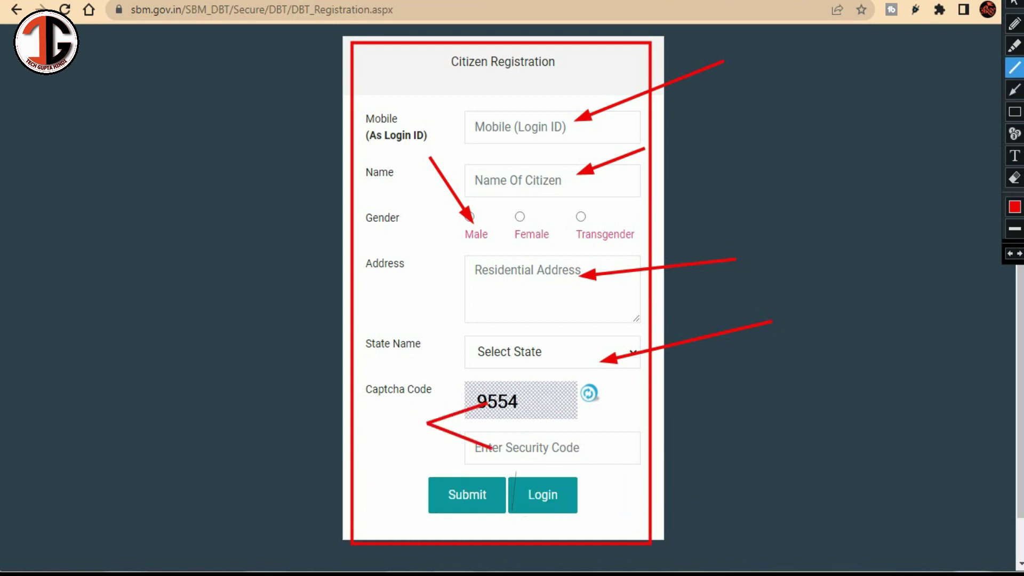
drag(350, 409, 439, 484)
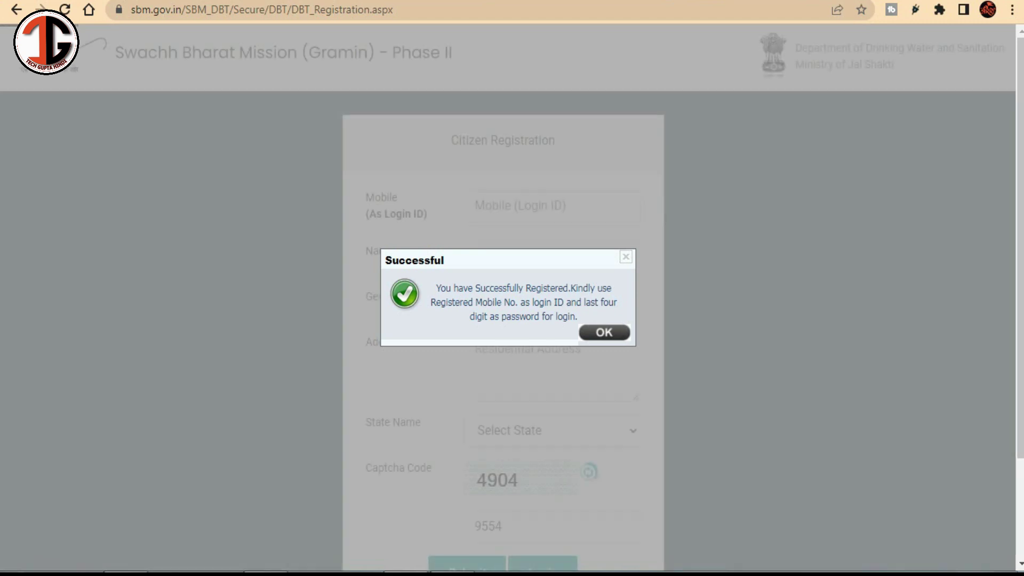
Step: Frame the Successful registration message and box its login instructions in red
key(r)
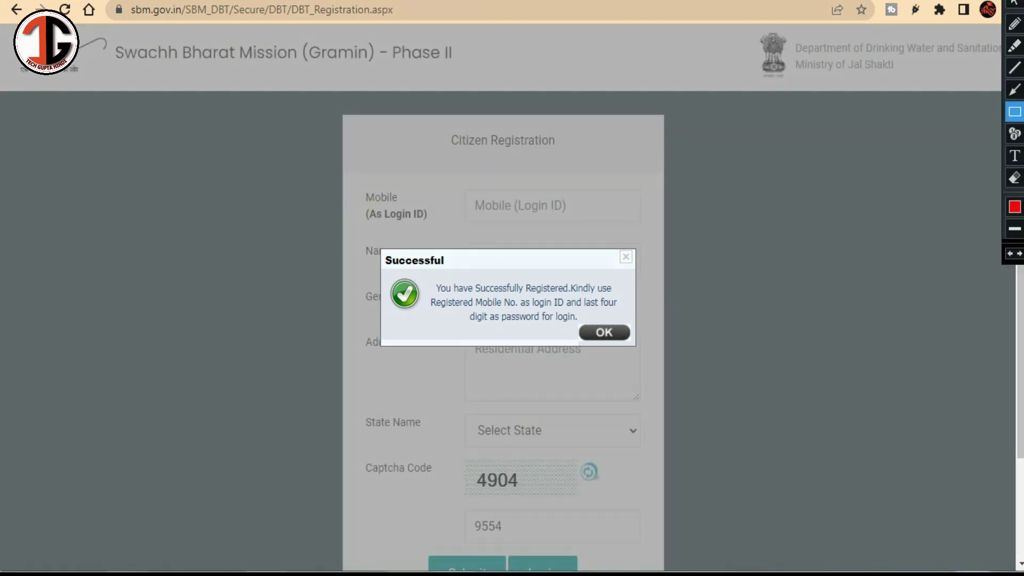
mouse_move(359, 223)
mouse_down()
mouse_move(567, 366)
mouse_move(683, 385)
mouse_up()
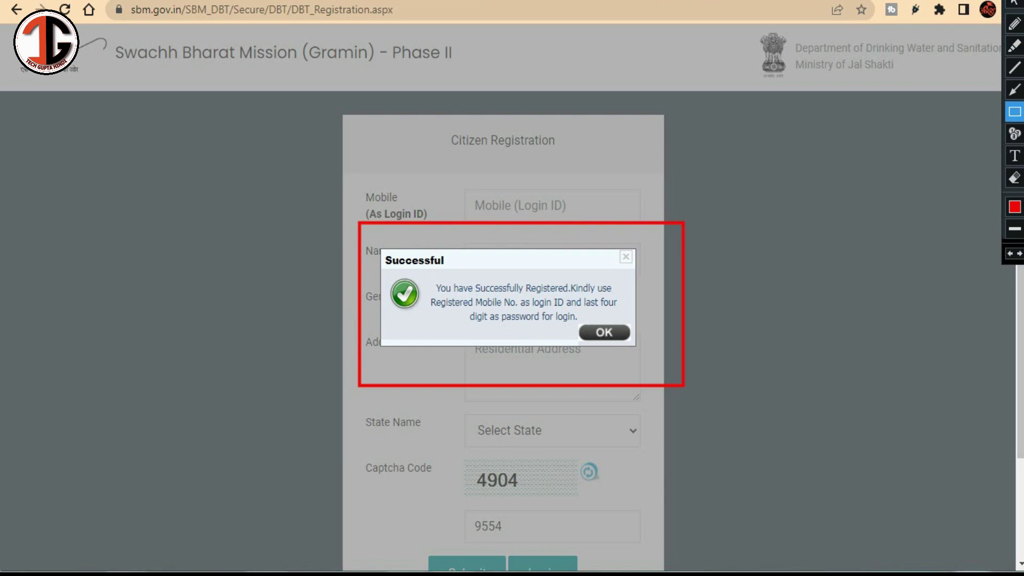
mouse_move(427, 297)
mouse_down()
mouse_move(567, 334)
mouse_move(634, 335)
mouse_up()
Step: Point an arrow at the login instructions, then dismiss the message and return to the sign-in page
click(1015, 90)
drag(527, 412, 586, 315)
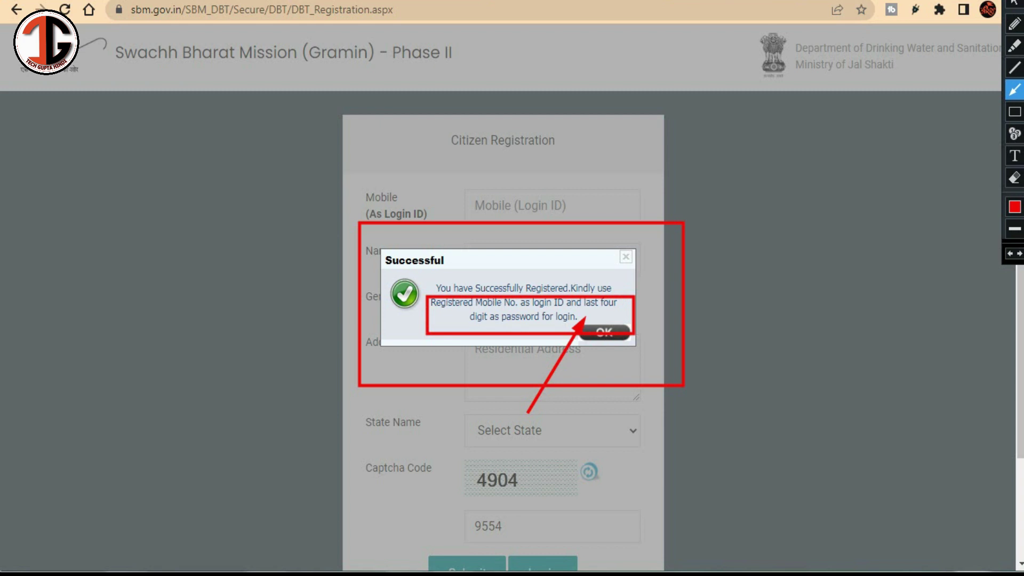
key(Return)
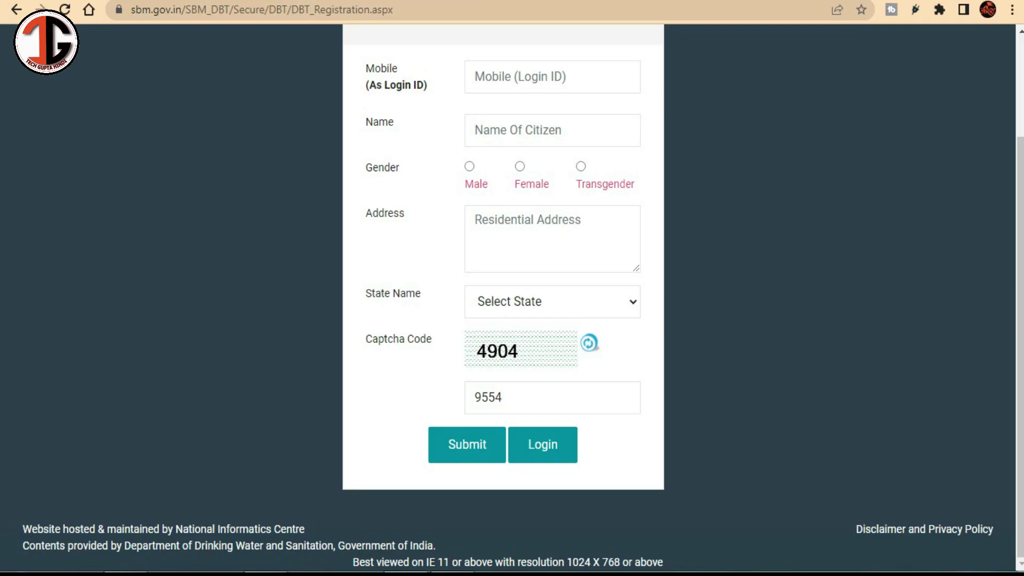
click(543, 445)
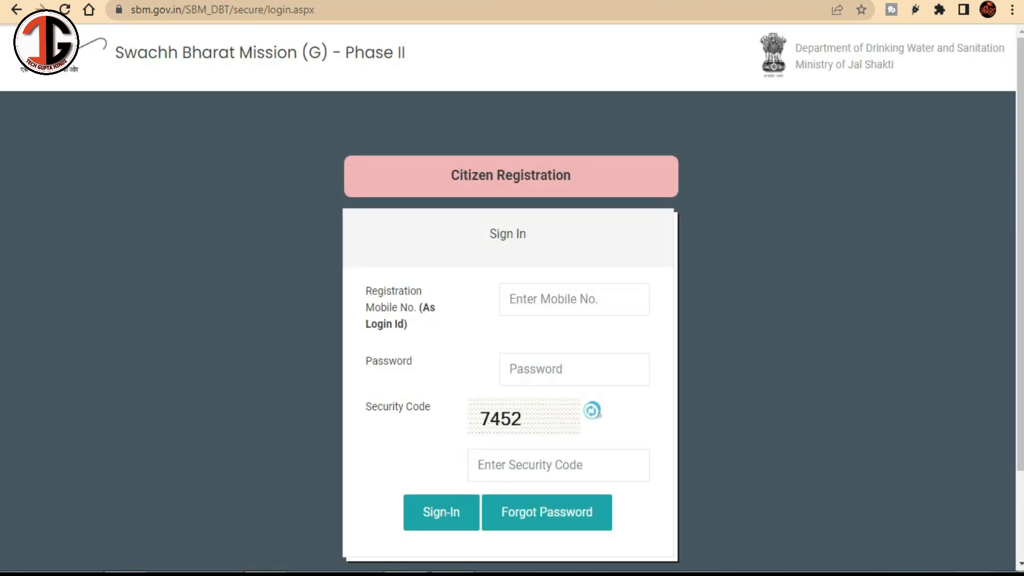
Step: Enter the login credentials and frame the change-password form in red
scroll(512, 299, down, 2)
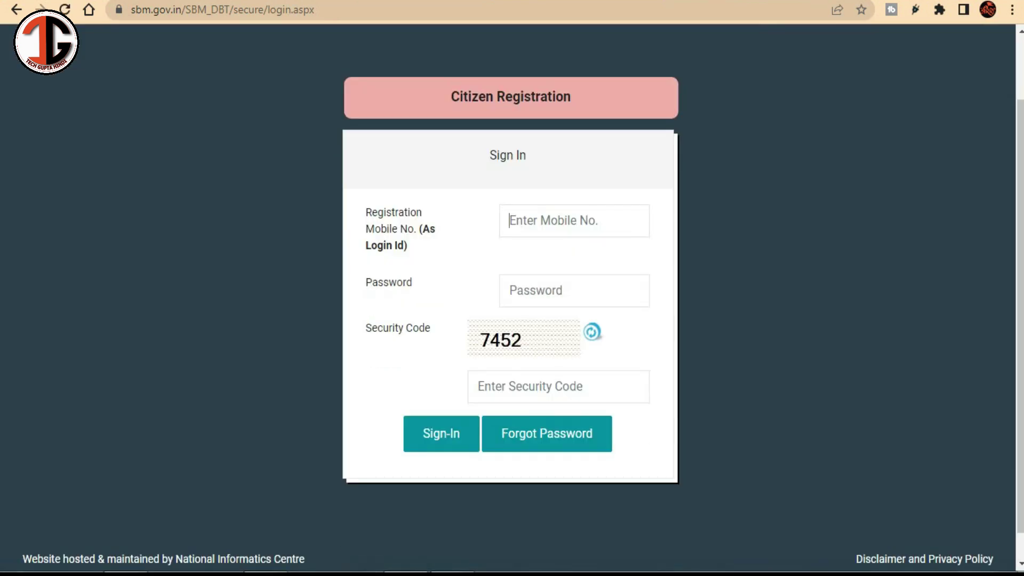
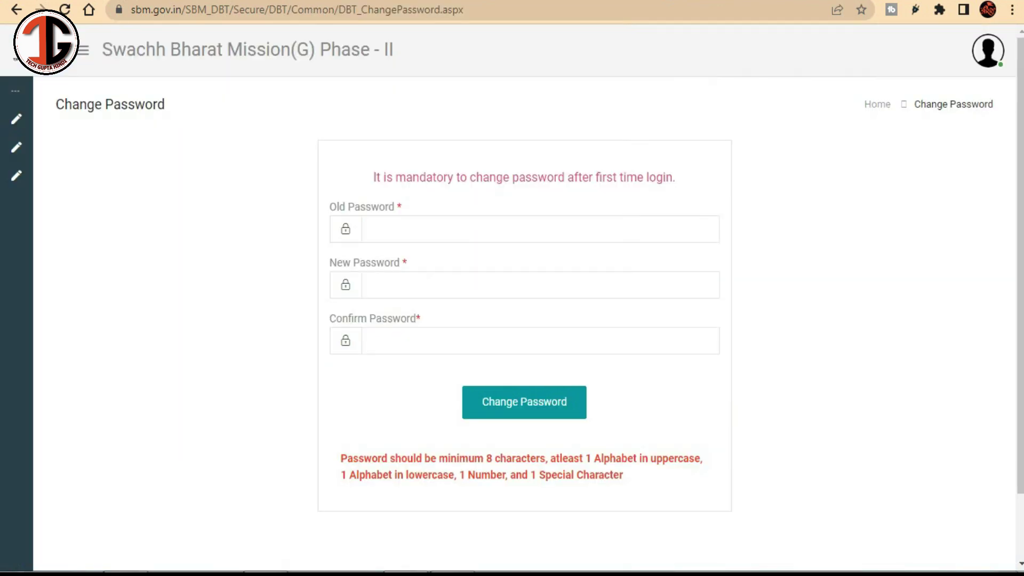
key(ctrl+shift+p)
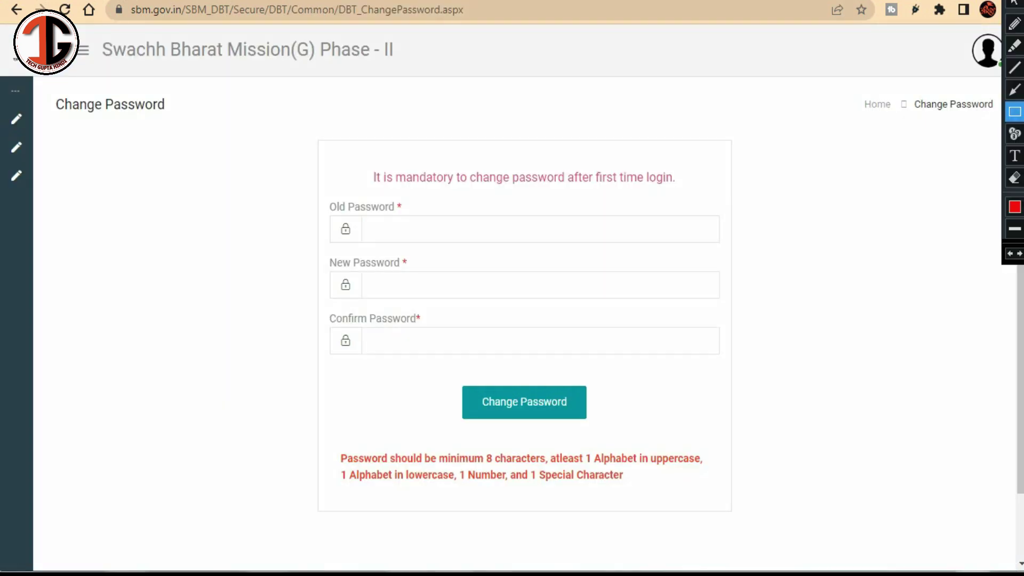
mouse_move(290, 156)
mouse_down()
mouse_move(475, 350)
mouse_move(727, 388)
mouse_move(800, 428)
mouse_up()
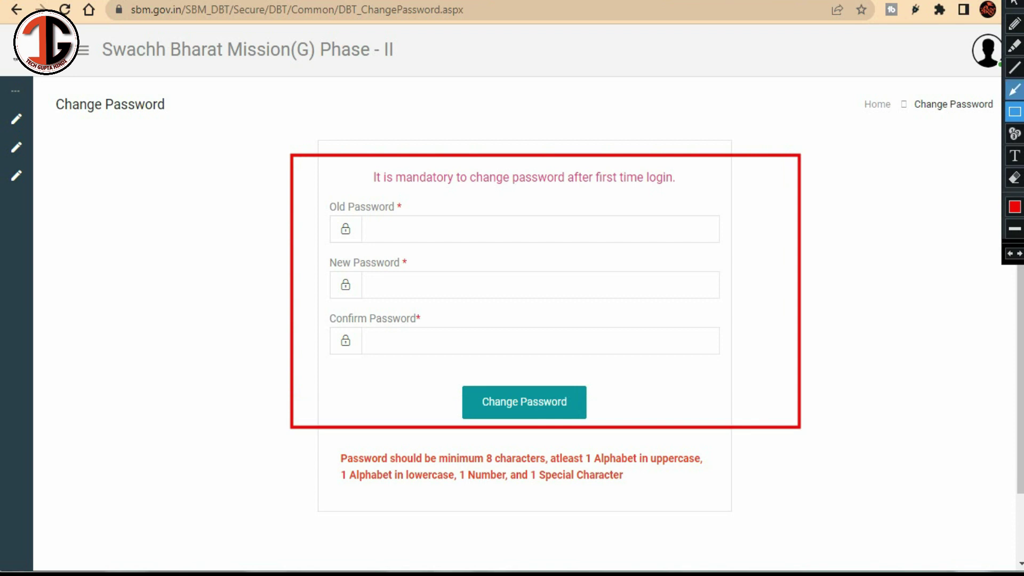
Step: Point arrows at the Old, New and Confirm Password fields and box the Change Password button
click(1015, 89)
drag(630, 168, 474, 242)
drag(634, 229, 494, 287)
drag(650, 287, 527, 333)
click(1015, 111)
mouse_move(441, 370)
mouse_down()
mouse_move(507, 418)
mouse_move(612, 439)
mouse_up()
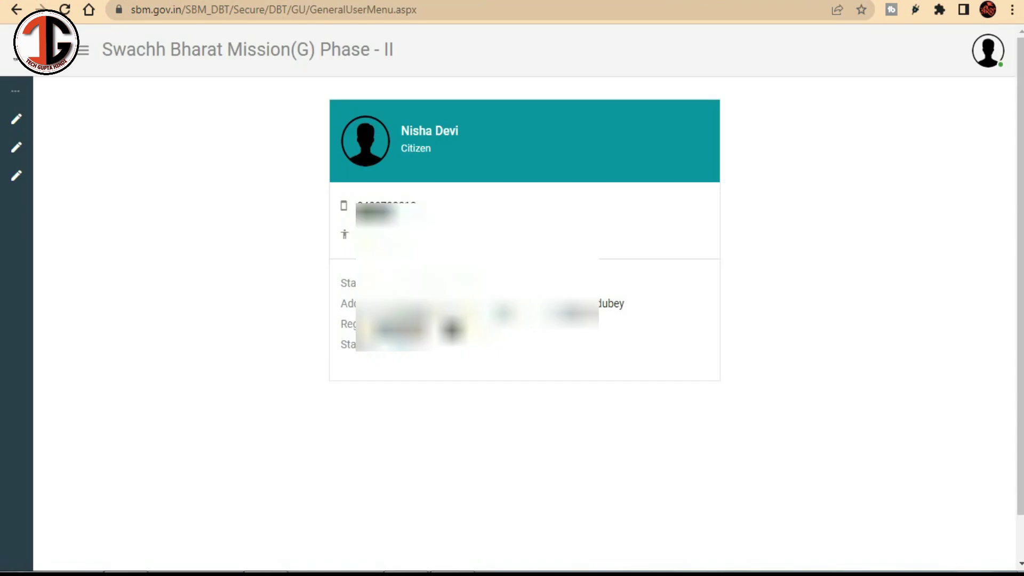
Step: Outline the citizen profile card and its contact and address details
key(ctrl+alt+g)
mouse_move(312, 84)
mouse_down()
mouse_move(723, 413)
mouse_move(804, 391)
mouse_up()
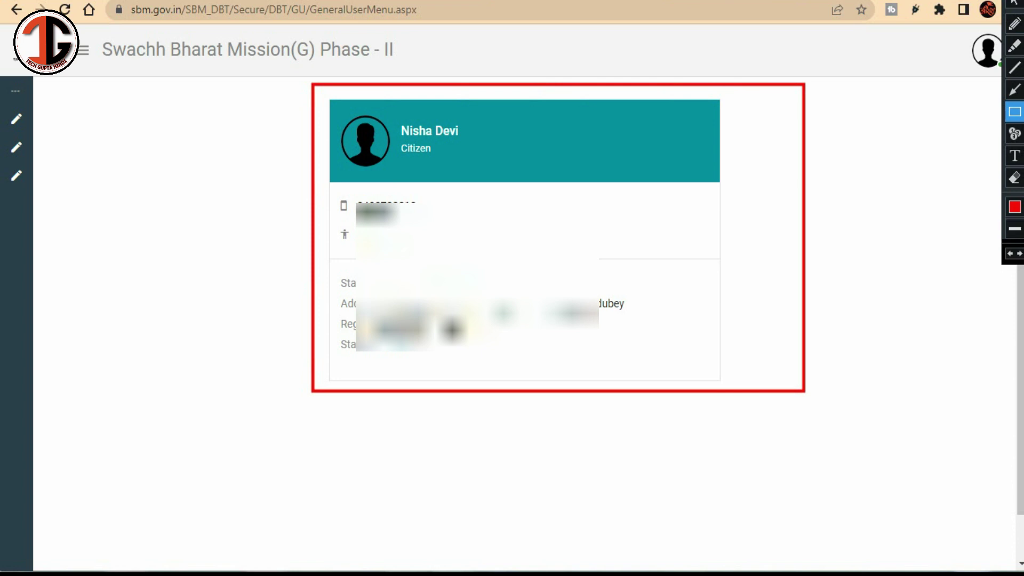
mouse_move(328, 184)
mouse_down()
mouse_move(629, 384)
mouse_move(736, 378)
mouse_up()
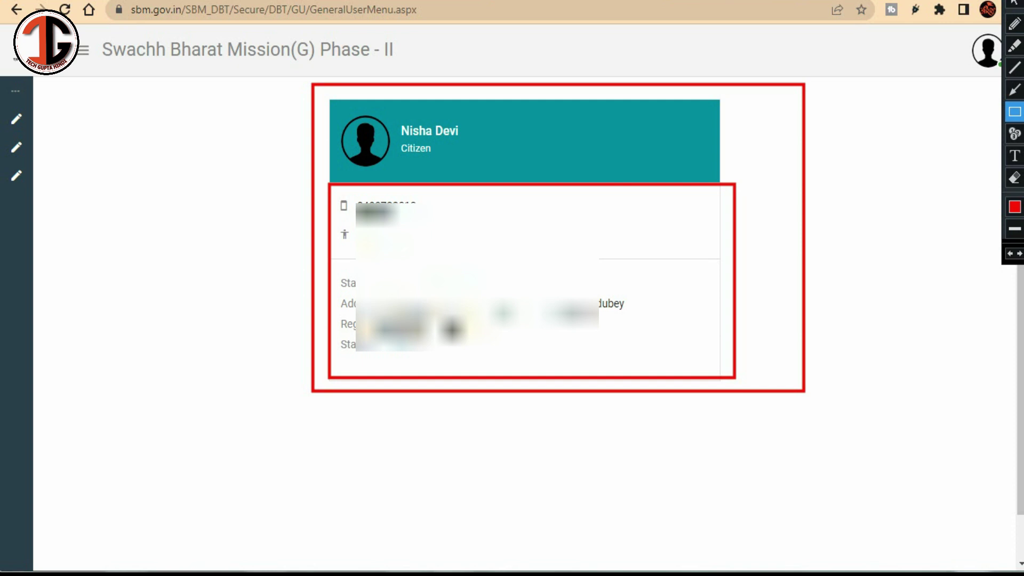
key(Escape)
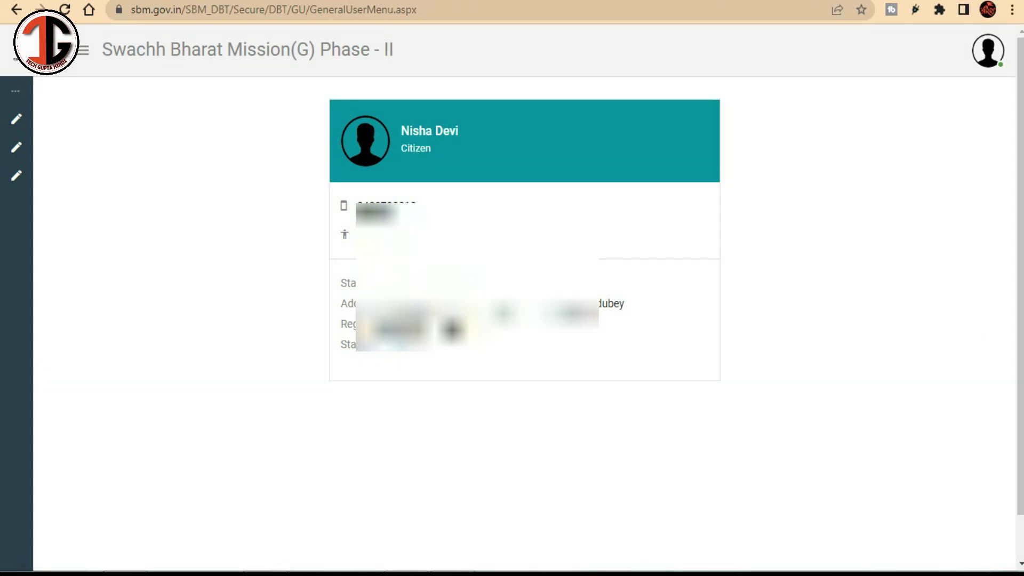
key(ctrl+shift+d)
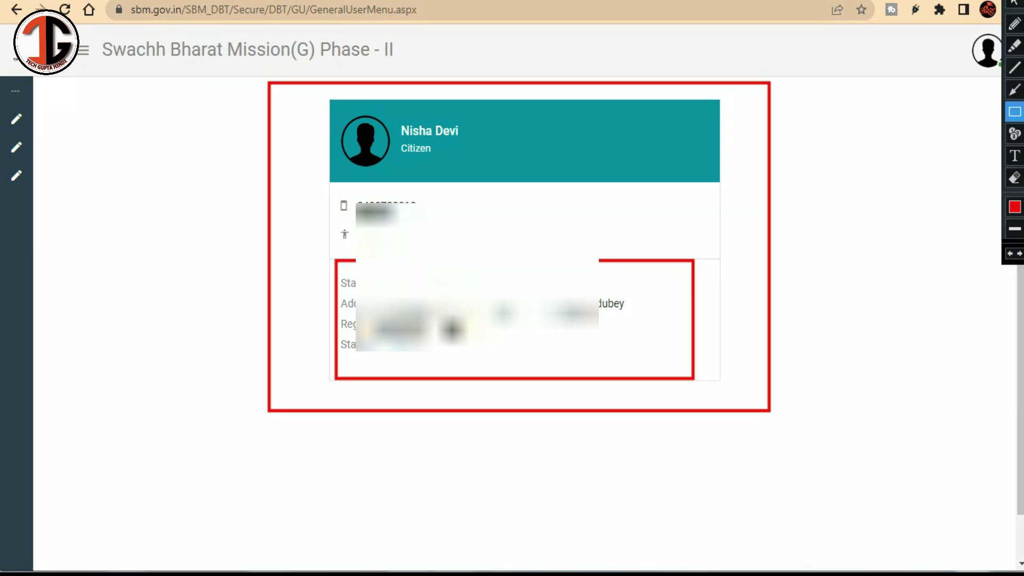
drag(69, 38, 98, 66)
key(Escape)
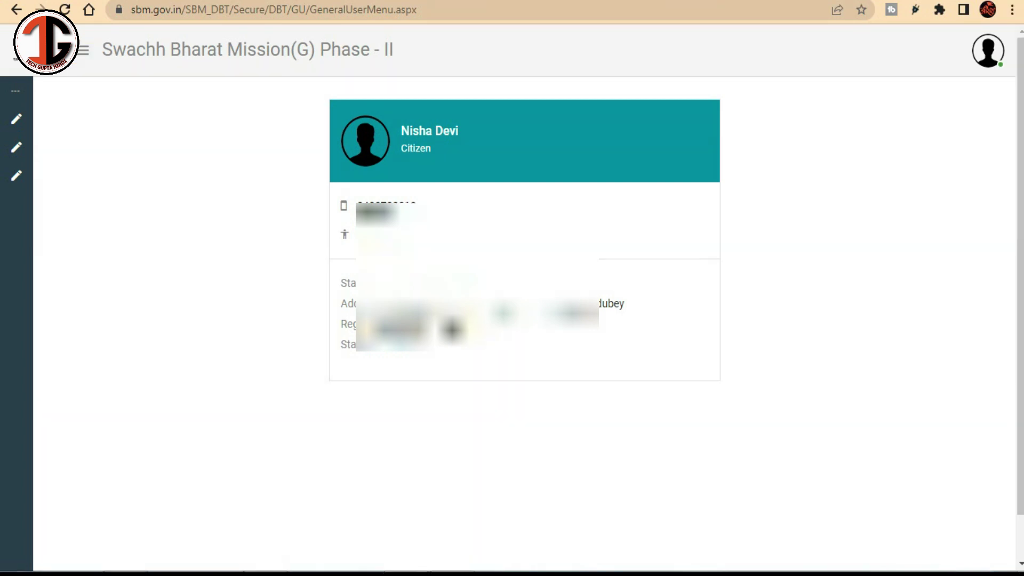
Step: Expand the MODULES menu and point arrows at New Application, View Application and password change
click(83, 50)
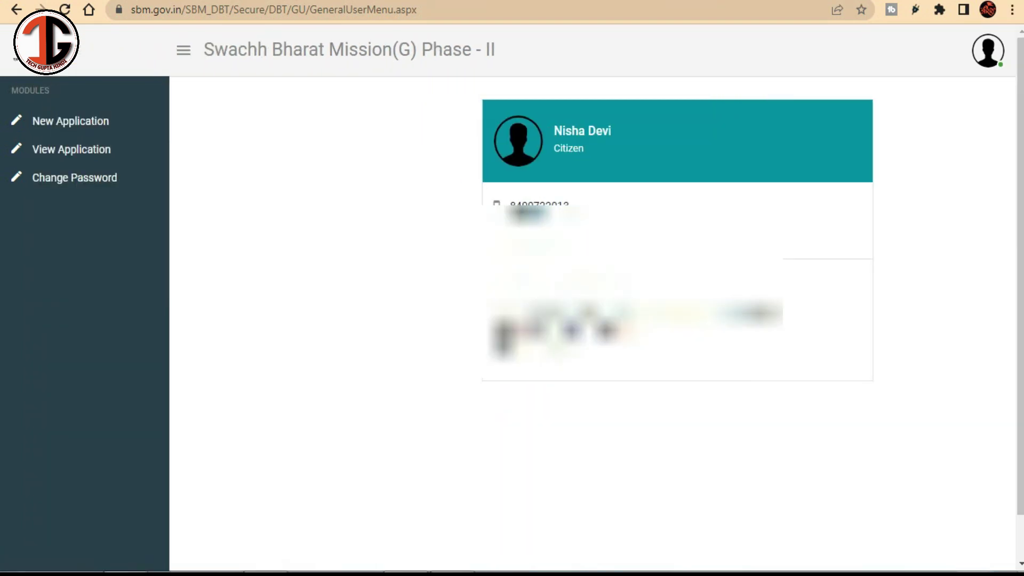
key(ctrl+shift+d)
drag(2, 98, 155, 239)
click(1015, 89)
mouse_move(360, 152)
mouse_down()
mouse_move(133, 107)
mouse_move(115, 114)
mouse_up()
drag(245, 188, 123, 162)
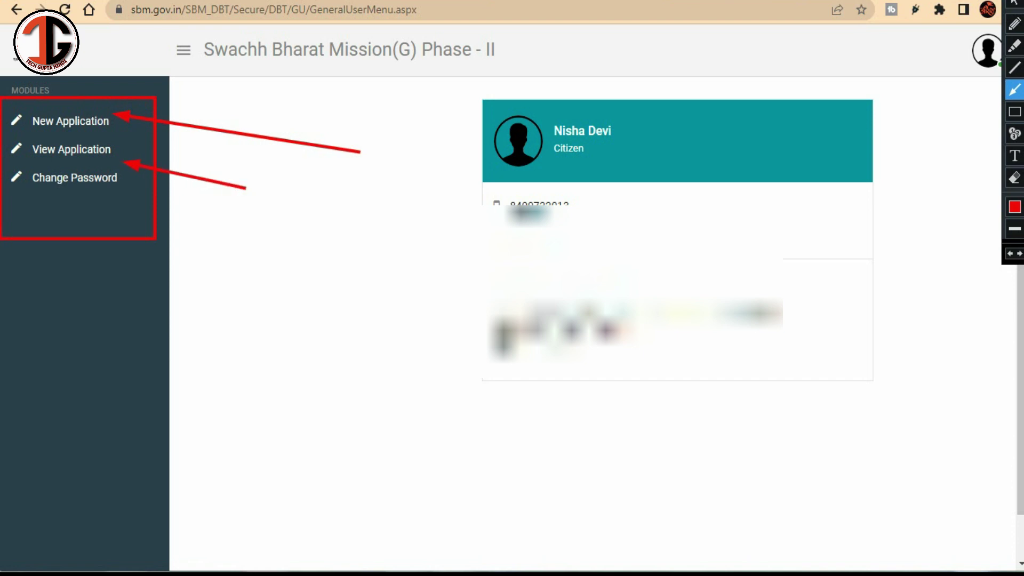
drag(273, 250, 139, 202)
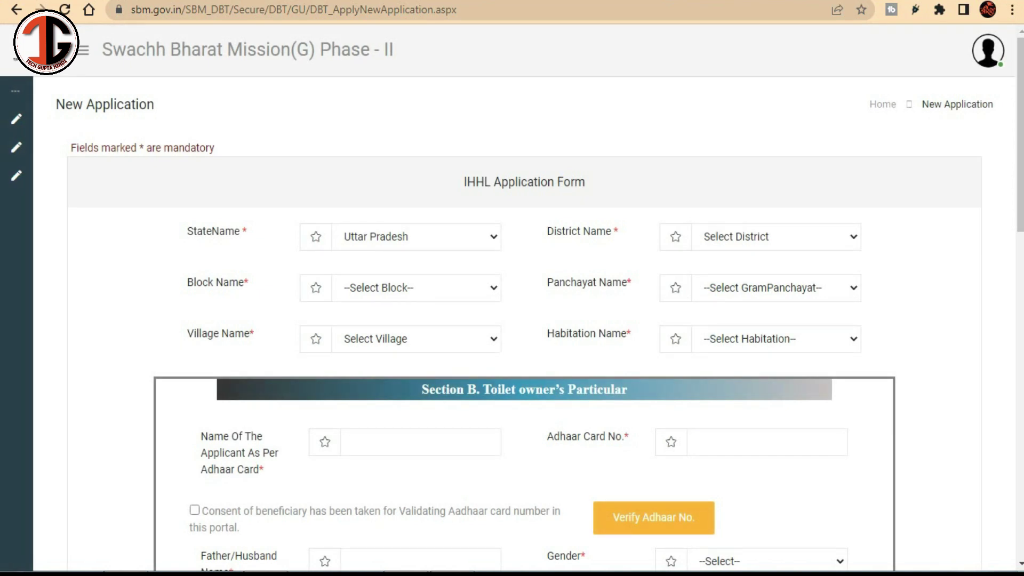
scroll(512, 320, down, 2)
mouse_move(113, 83)
mouse_down()
mouse_move(469, 354)
mouse_move(785, 297)
mouse_move(896, 291)
mouse_up()
click(1015, 89)
drag(555, 56, 438, 143)
drag(785, 80, 730, 133)
drag(499, 145, 419, 197)
drag(799, 137, 724, 186)
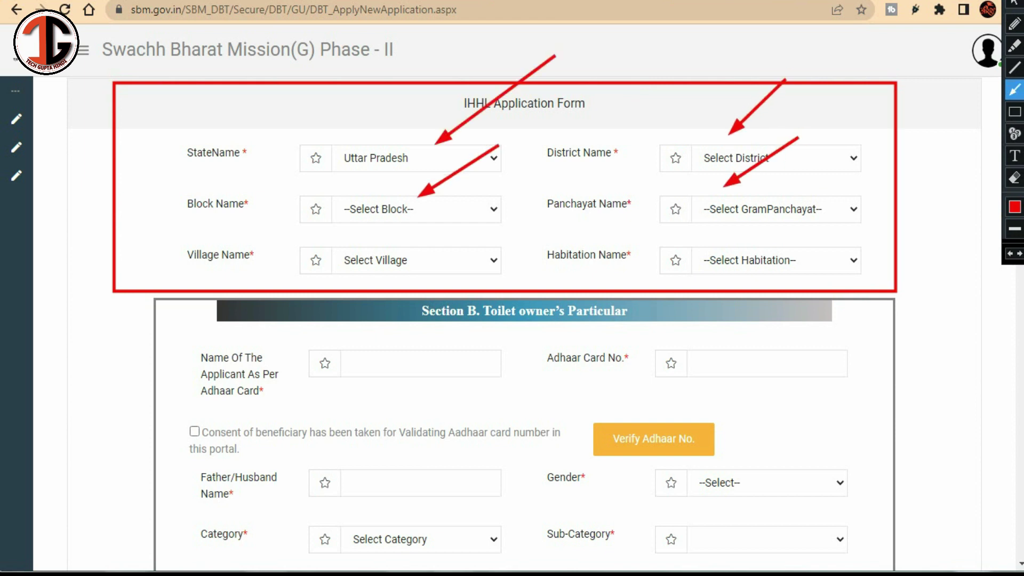
drag(504, 206, 430, 261)
drag(811, 200, 753, 246)
scroll(512, 321, down, 3)
click(1015, 112)
mouse_move(144, 142)
mouse_down()
mouse_move(441, 242)
mouse_move(894, 568)
mouse_up()
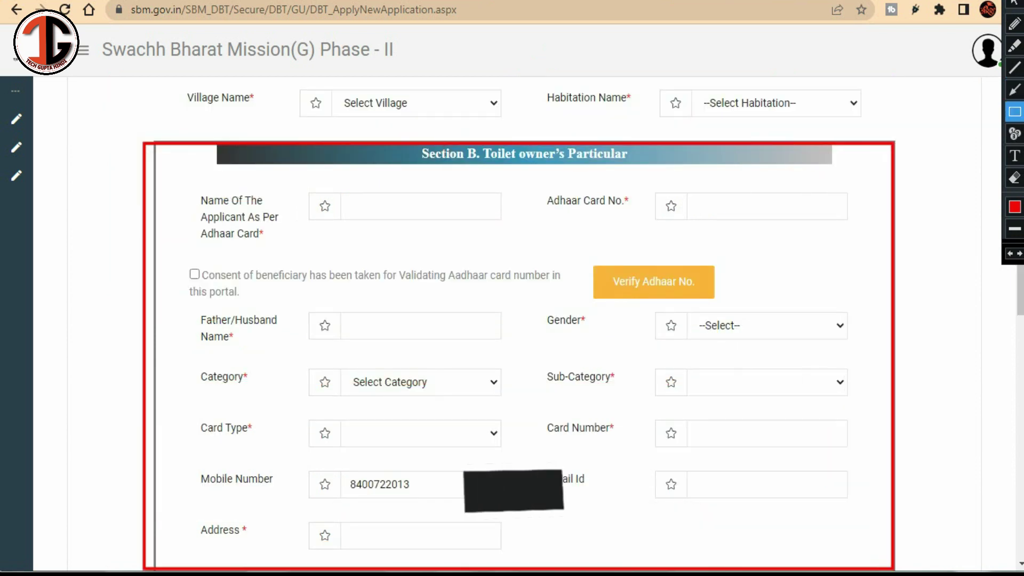
mouse_move(185, 185)
mouse_down()
mouse_move(212, 208)
mouse_move(356, 256)
mouse_move(519, 245)
mouse_up()
mouse_move(539, 181)
mouse_down()
mouse_move(702, 223)
mouse_move(847, 236)
mouse_up()
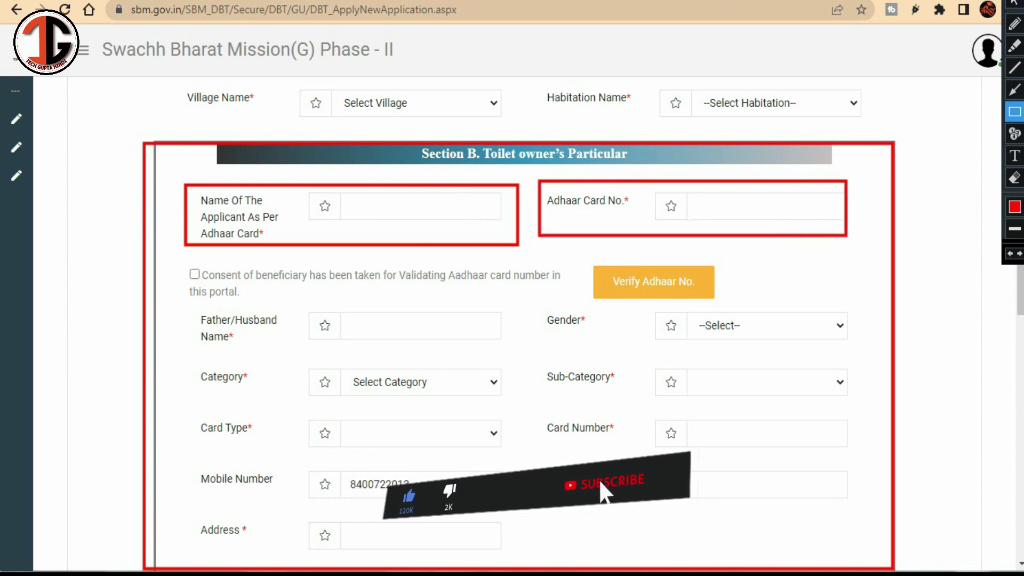
drag(169, 251, 218, 288)
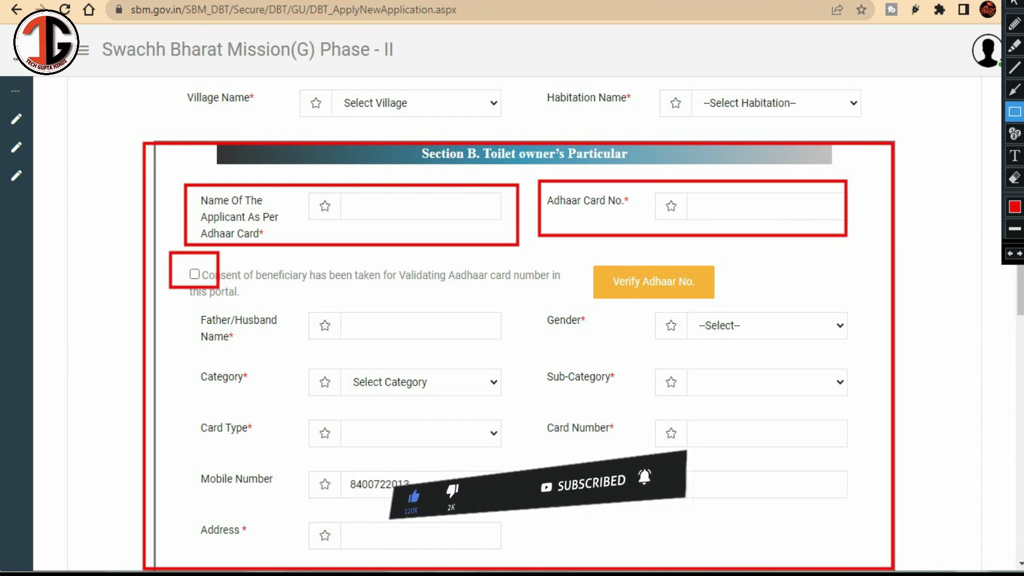
drag(585, 259, 754, 305)
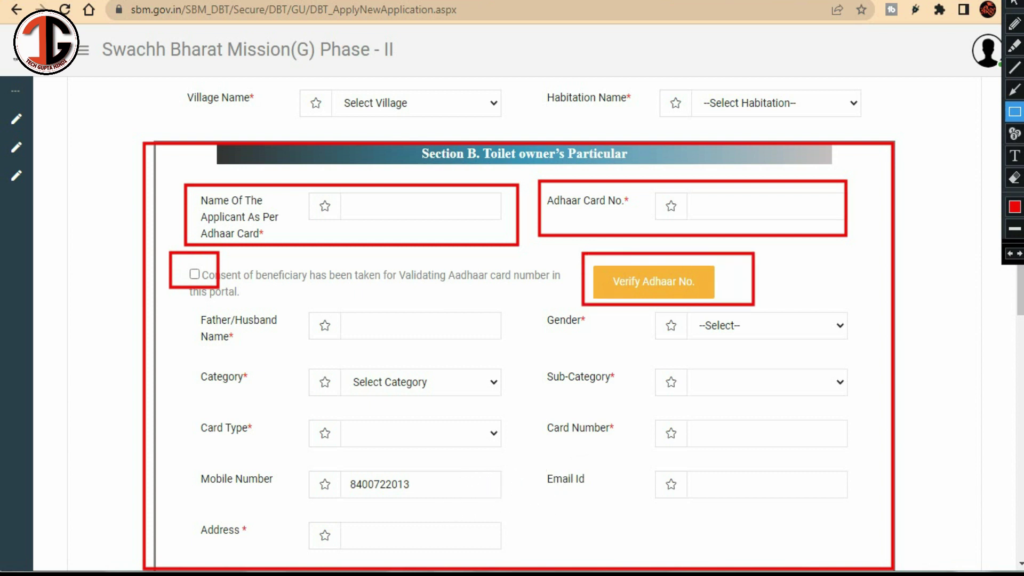
mouse_move(291, 304)
mouse_down()
mouse_move(363, 353)
mouse_move(412, 365)
mouse_move(517, 348)
mouse_up()
drag(646, 310, 779, 342)
click(1015, 90)
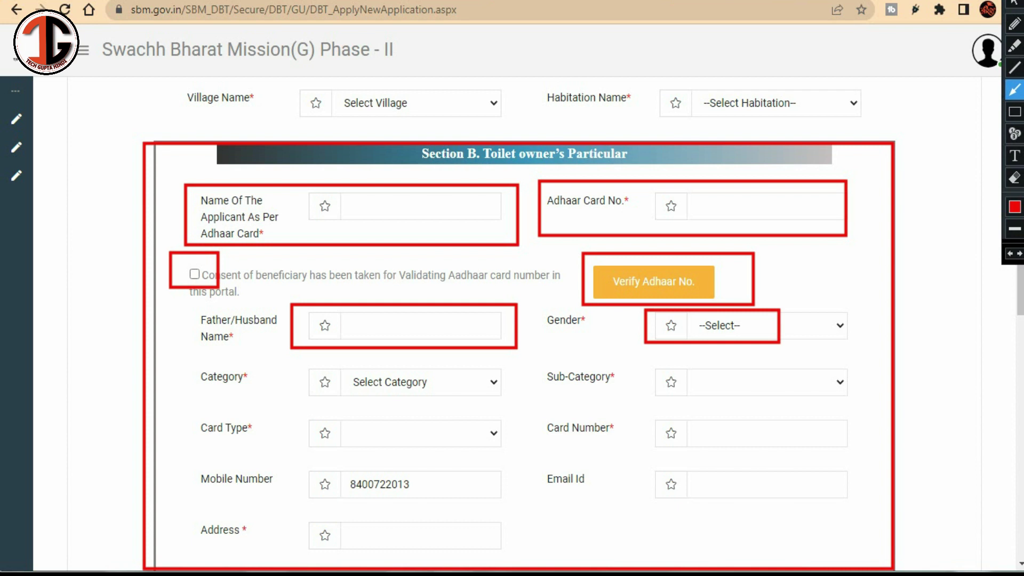
drag(585, 313, 451, 384)
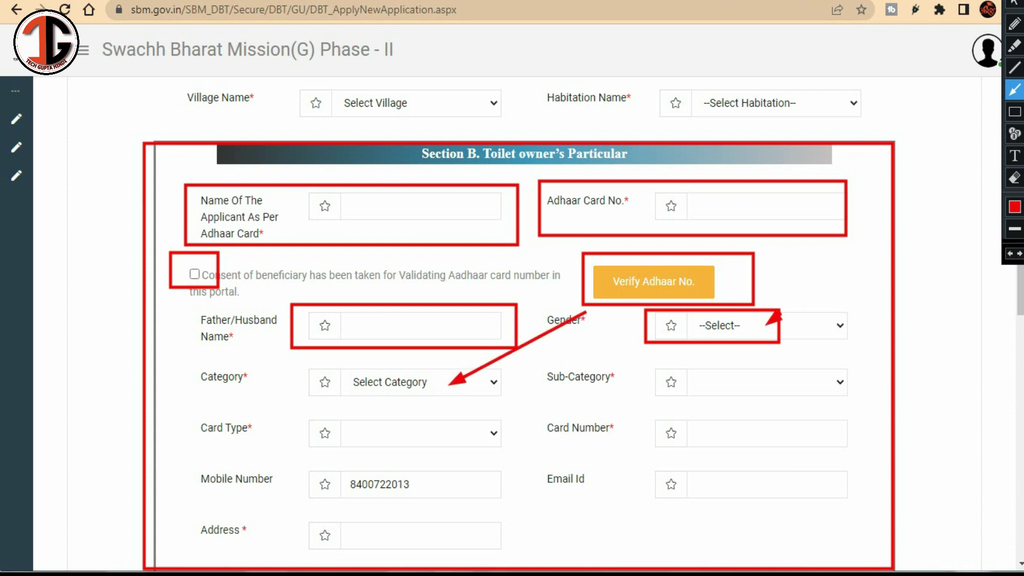
drag(780, 312, 692, 376)
mouse_move(532, 361)
mouse_down()
mouse_move(527, 376)
mouse_move(462, 422)
mouse_up()
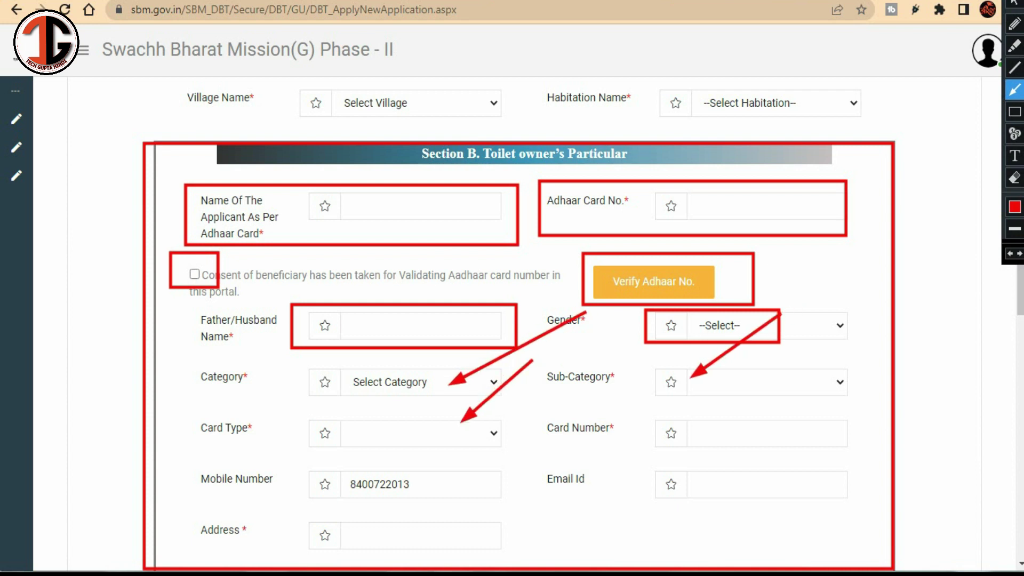
drag(780, 370, 727, 424)
click(1015, 112)
mouse_move(306, 416)
mouse_down()
mouse_move(470, 455)
mouse_move(487, 450)
mouse_up()
mouse_move(673, 435)
mouse_down()
mouse_move(689, 447)
mouse_move(833, 437)
mouse_move(861, 454)
mouse_up()
key(Escape)
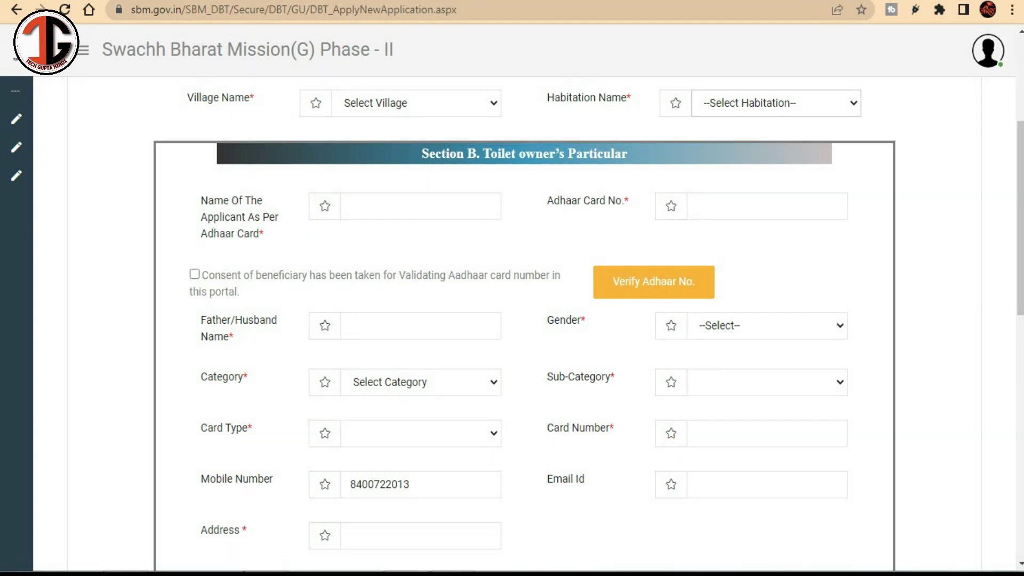
scroll(512, 320, down, 5)
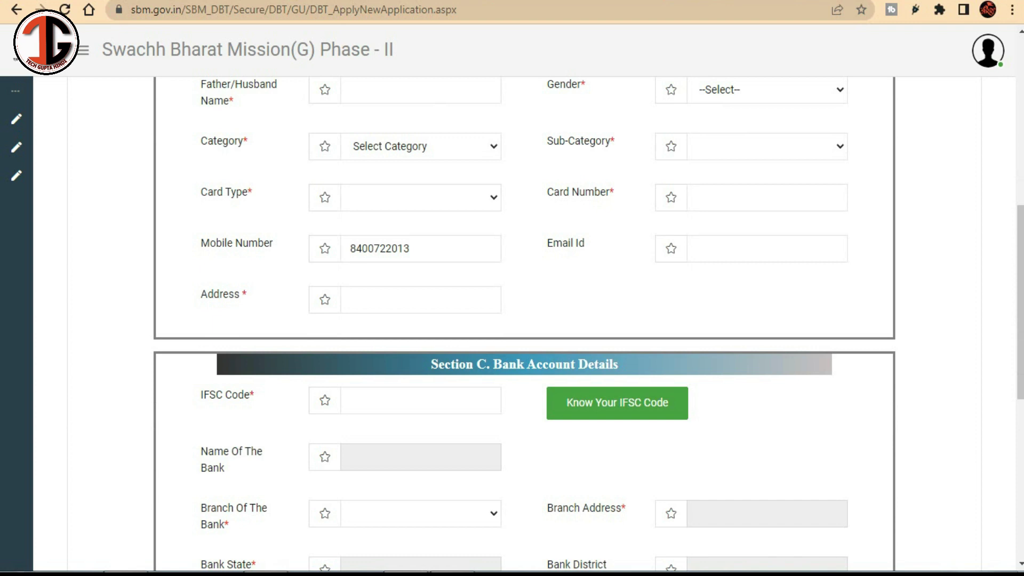
key(ctrl+alt+g)
drag(301, 223, 478, 268)
mouse_move(621, 228)
mouse_down()
mouse_move(671, 268)
mouse_move(852, 271)
mouse_up()
drag(275, 287, 480, 338)
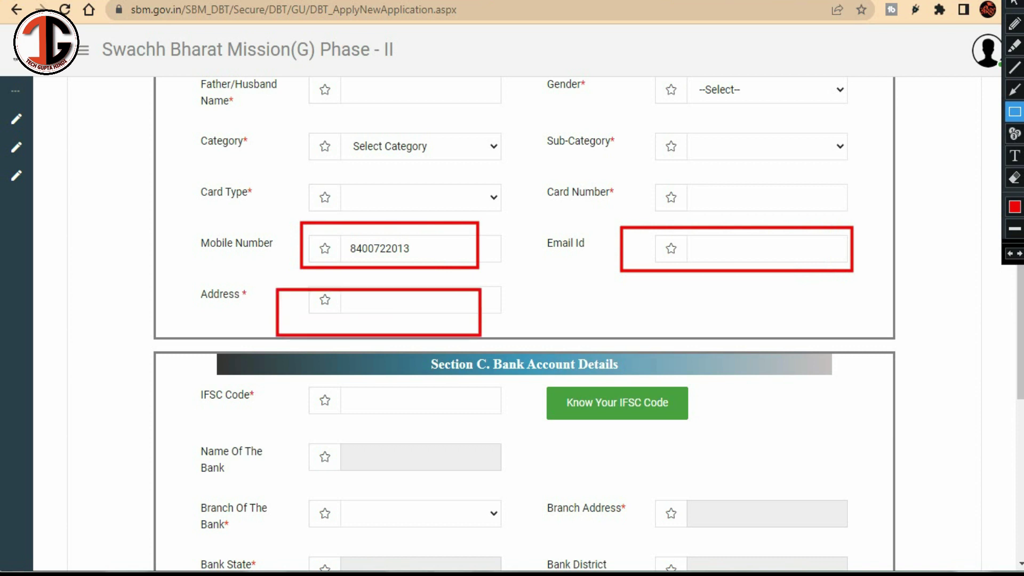
drag(480, 338, 504, 338)
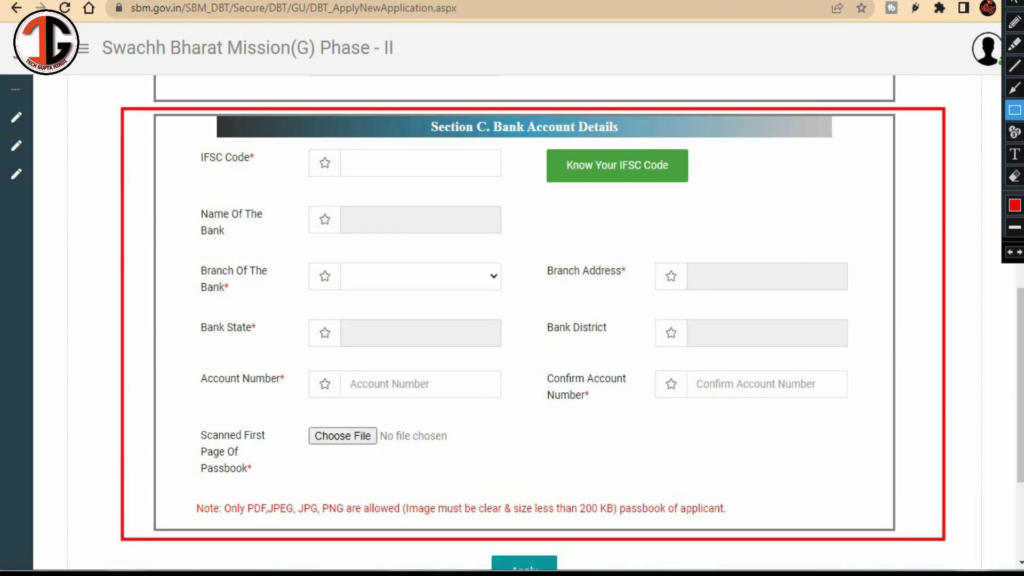
mouse_move(301, 138)
mouse_down()
mouse_move(327, 162)
mouse_move(509, 189)
mouse_up()
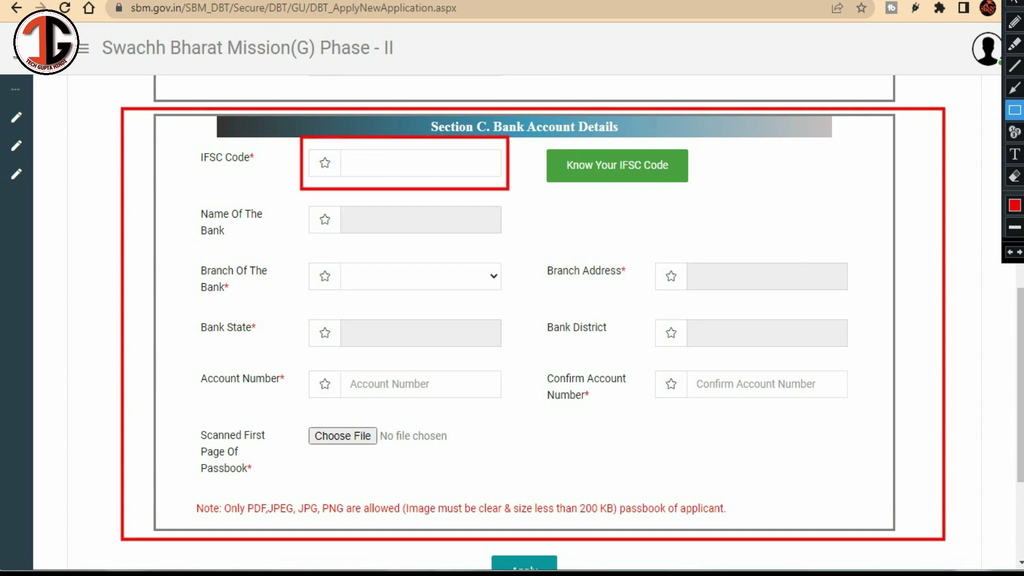
click(1016, 88)
drag(627, 111, 462, 162)
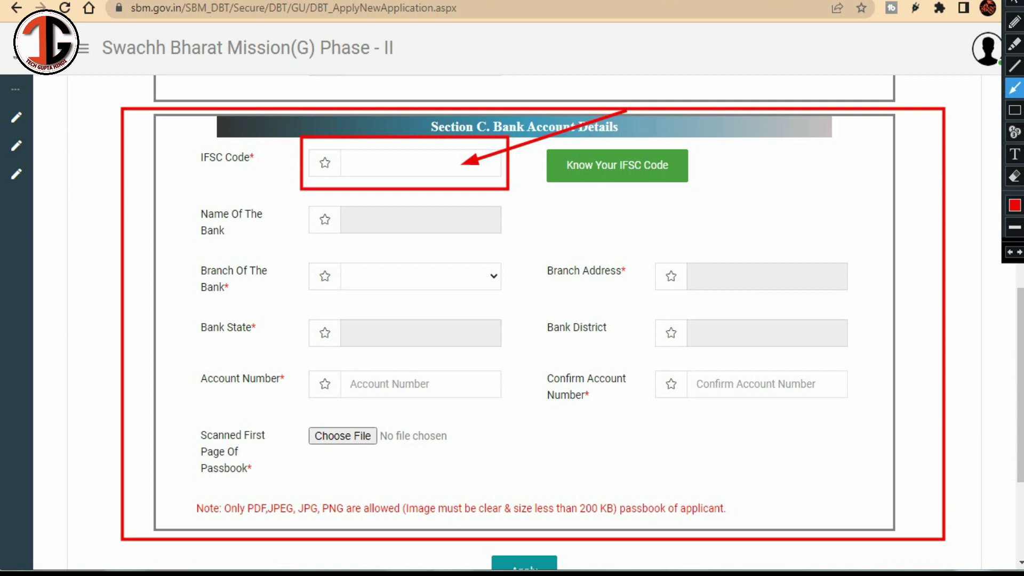
drag(146, 173, 330, 219)
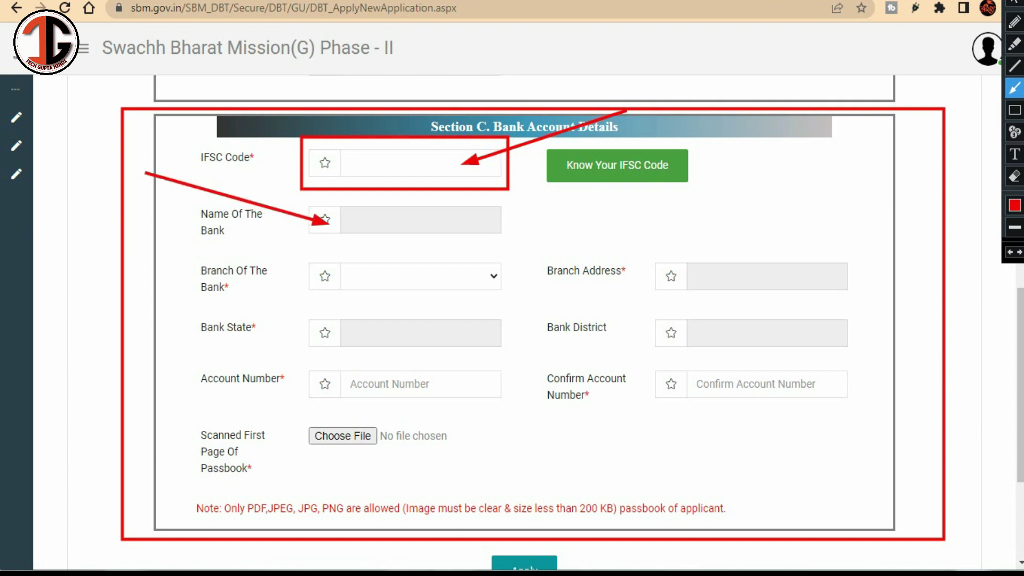
drag(824, 185, 772, 254)
drag(576, 224, 455, 283)
drag(271, 286, 366, 335)
drag(830, 301, 758, 340)
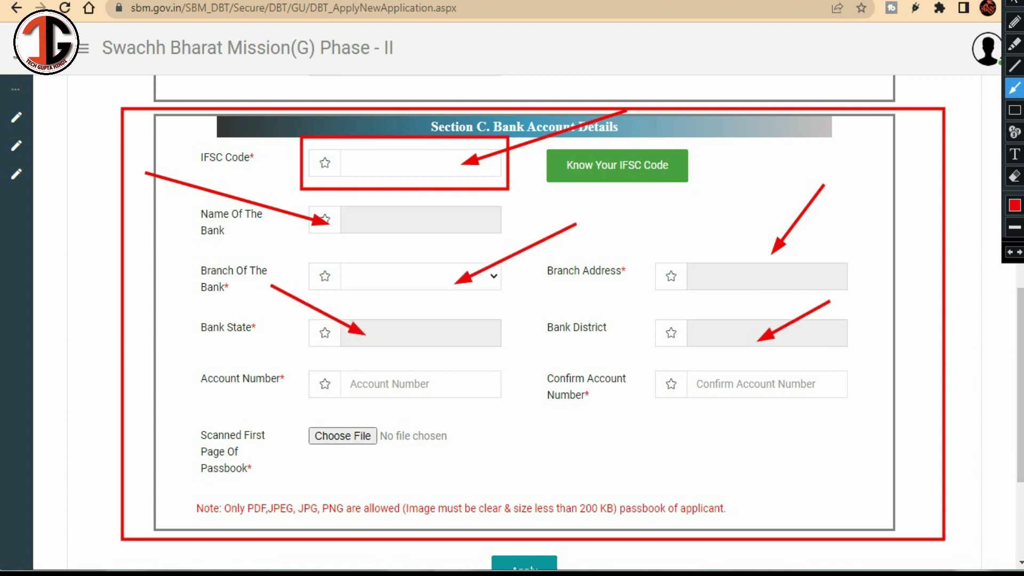
key(r)
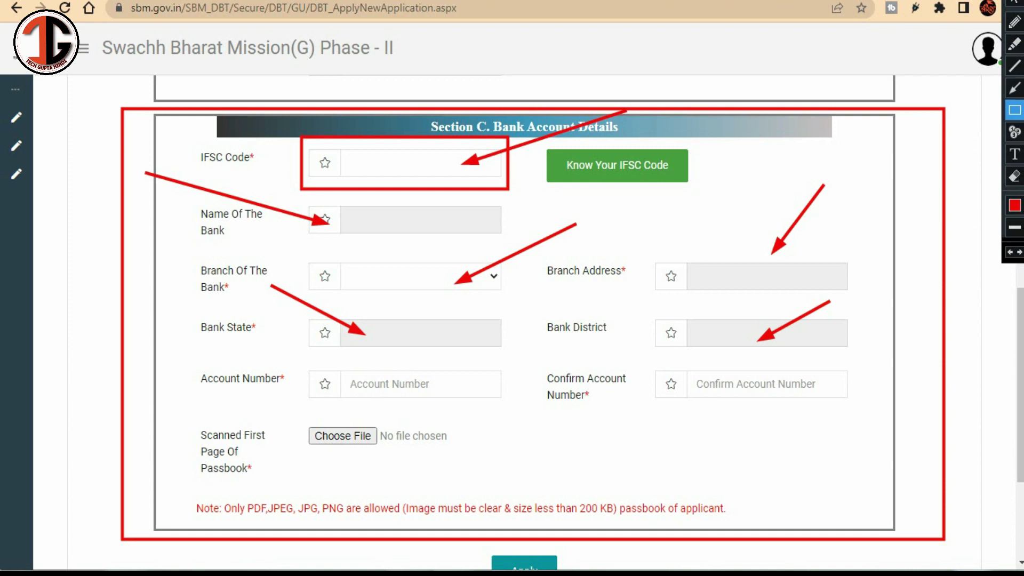
drag(292, 363, 491, 417)
drag(651, 369, 816, 402)
drag(291, 418, 407, 450)
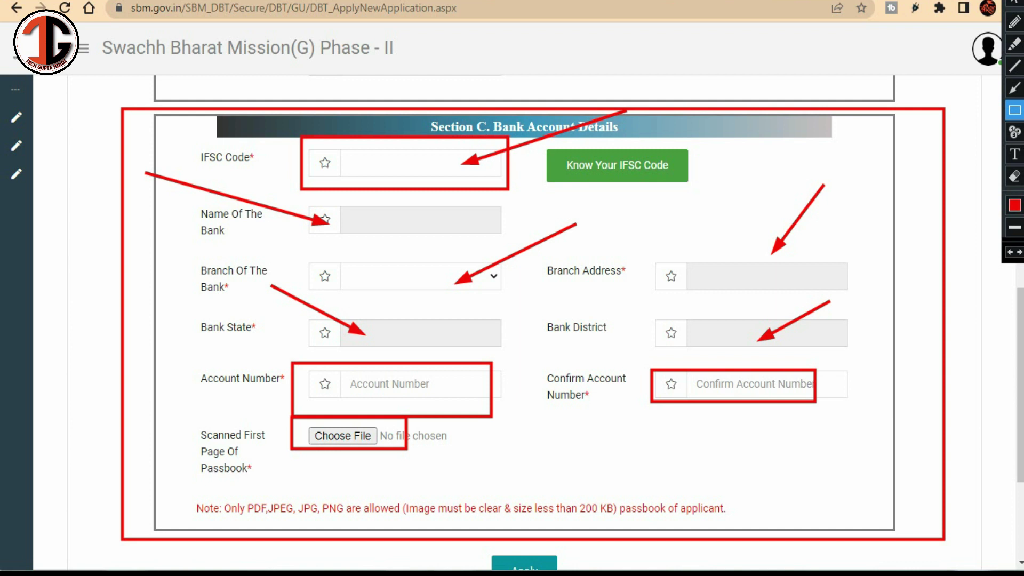
mouse_move(176, 486)
mouse_down()
mouse_move(216, 514)
mouse_move(433, 541)
mouse_move(742, 541)
mouse_move(769, 528)
mouse_up()
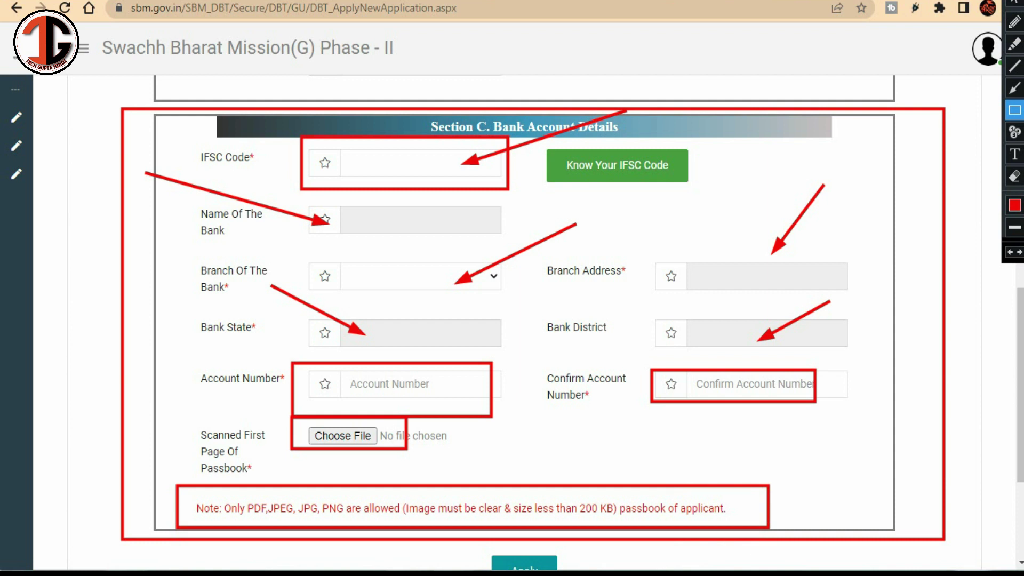
click(1015, 88)
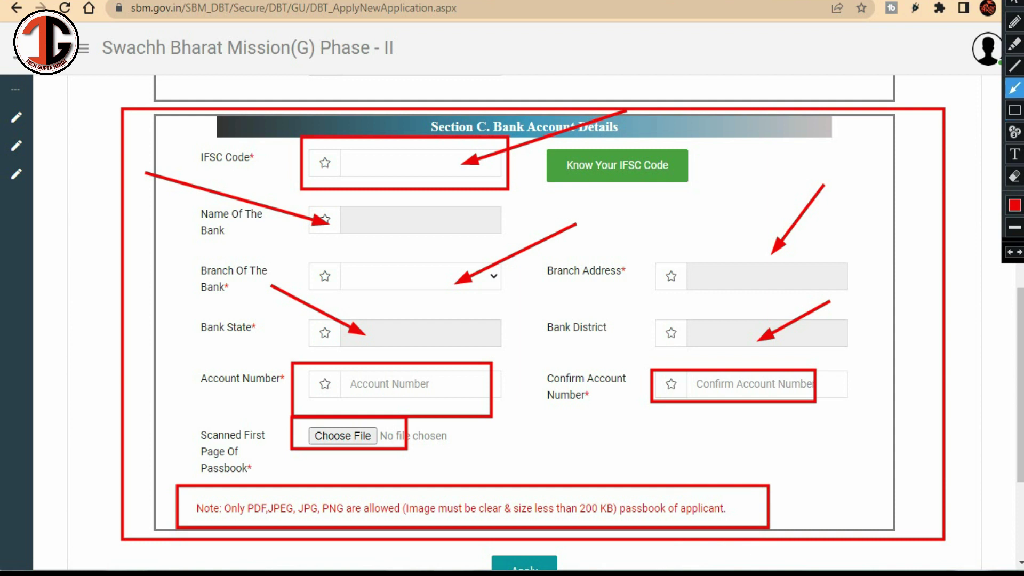
drag(546, 443, 591, 501)
scroll(526, 320, down, 4)
click(1015, 110)
Step: Mark the Apply button area, then scroll down the submitted form to the confirmation
mouse_move(477, 331)
mouse_down()
mouse_move(542, 384)
mouse_move(575, 391)
mouse_up()
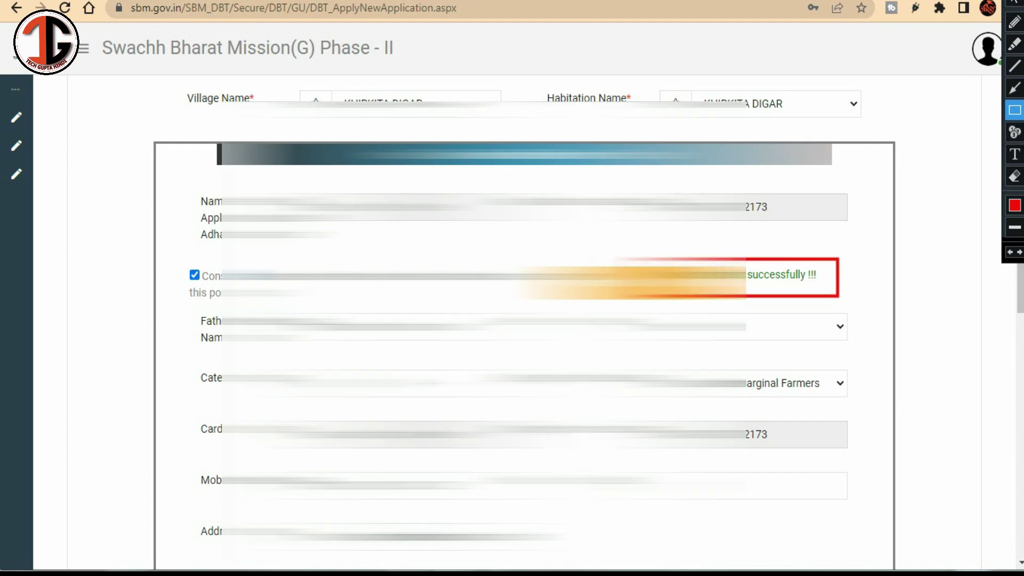
key(Escape)
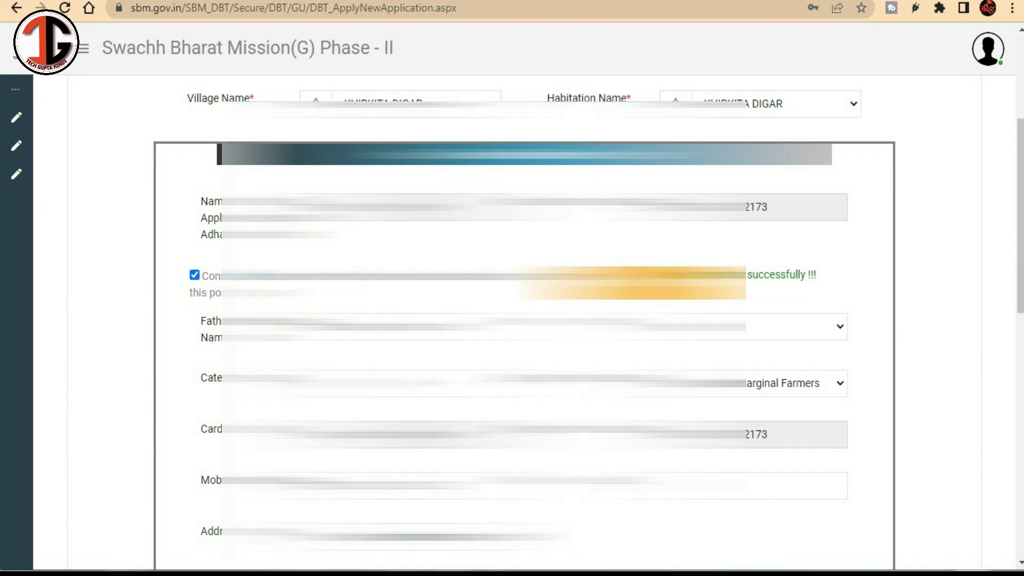
scroll(526, 320, down, 8)
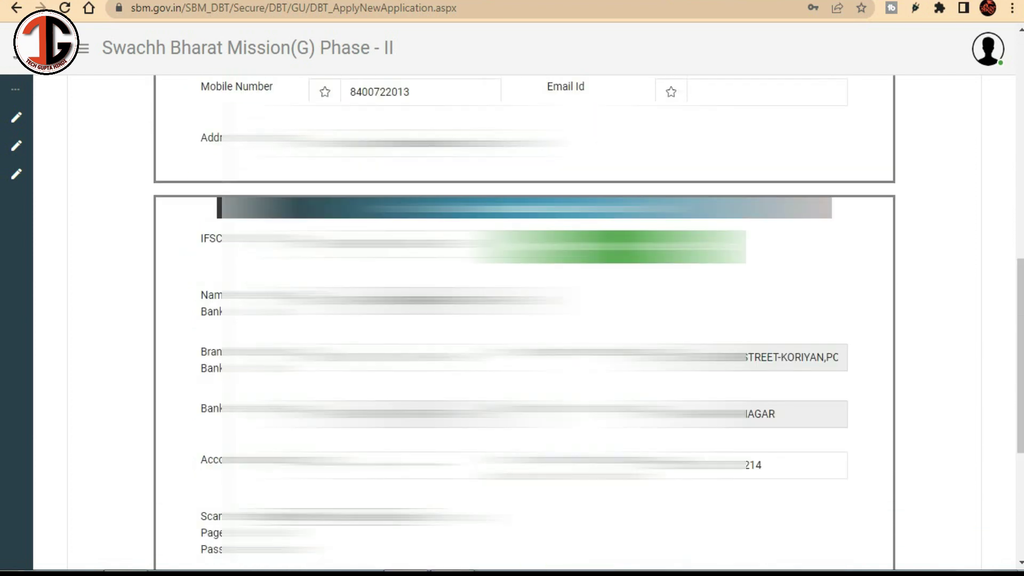
key(ctrl+shift+a)
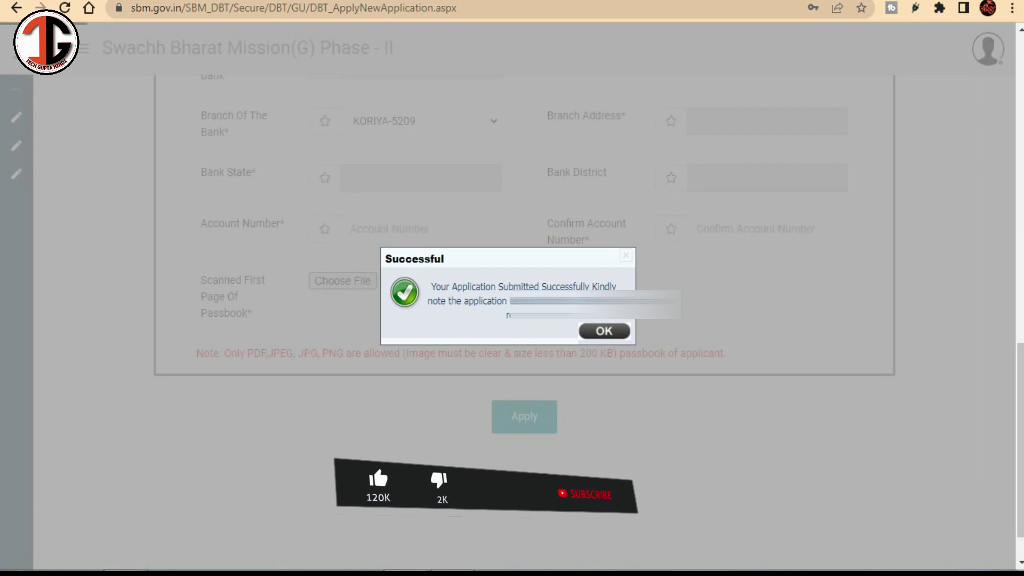
Step: Box the Successful message and its application number, then mark the View Application sidebar entry
key(ctrl+shift+a)
mouse_move(363, 233)
mouse_down()
mouse_move(403, 269)
mouse_move(669, 376)
mouse_move(708, 376)
mouse_up()
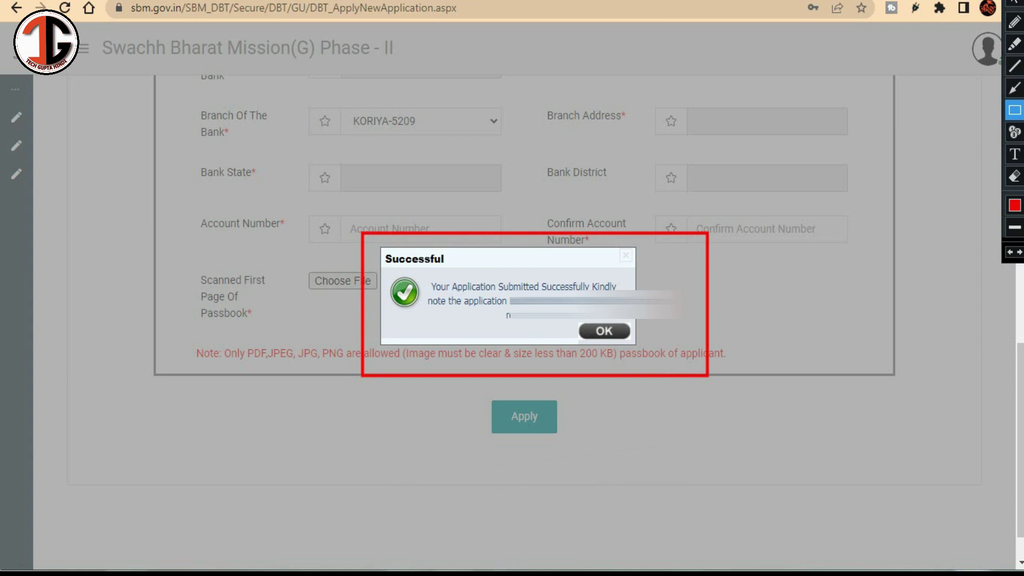
drag(511, 289, 627, 312)
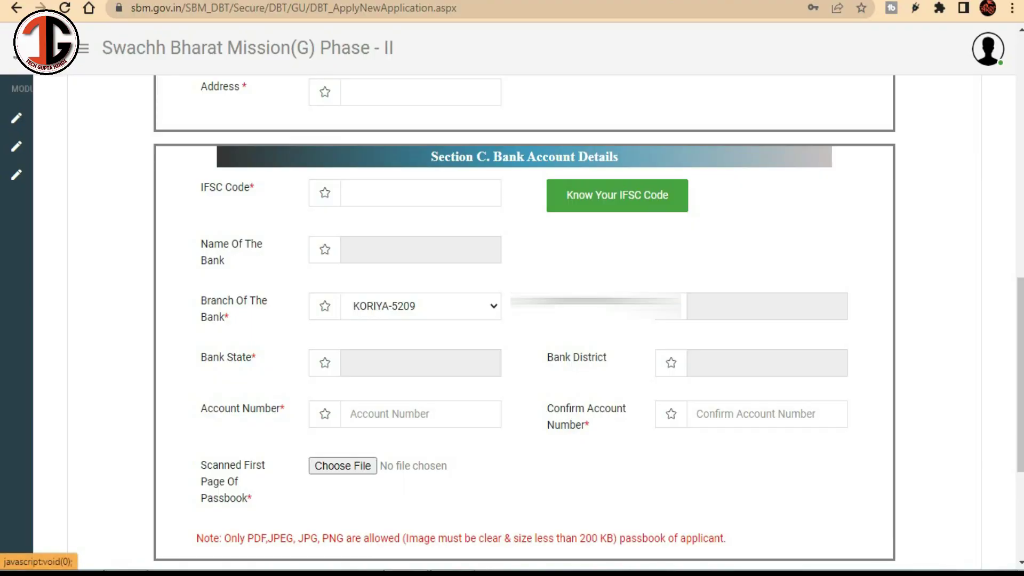
mouse_move(16, 145)
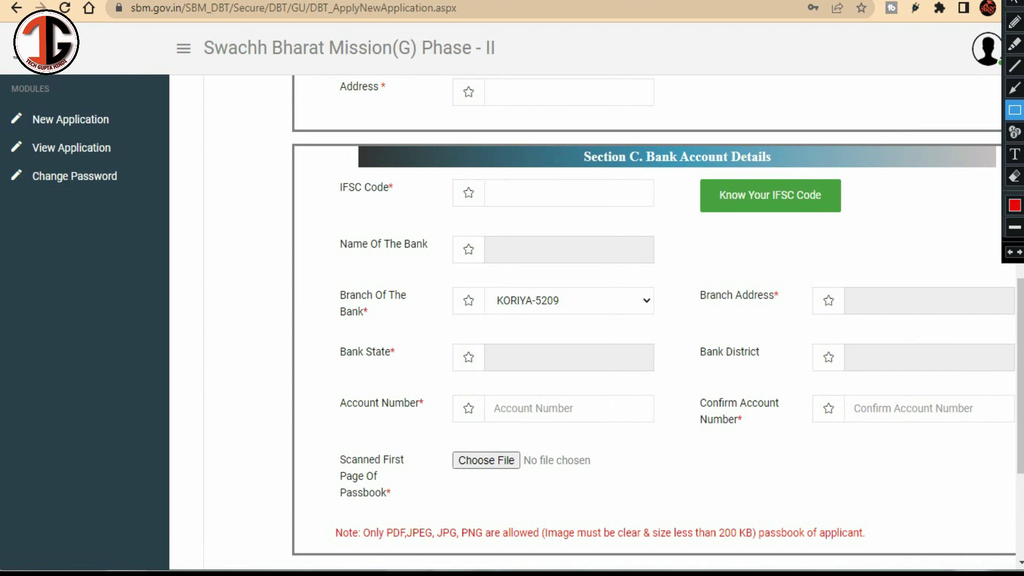
drag(1, 136, 148, 166)
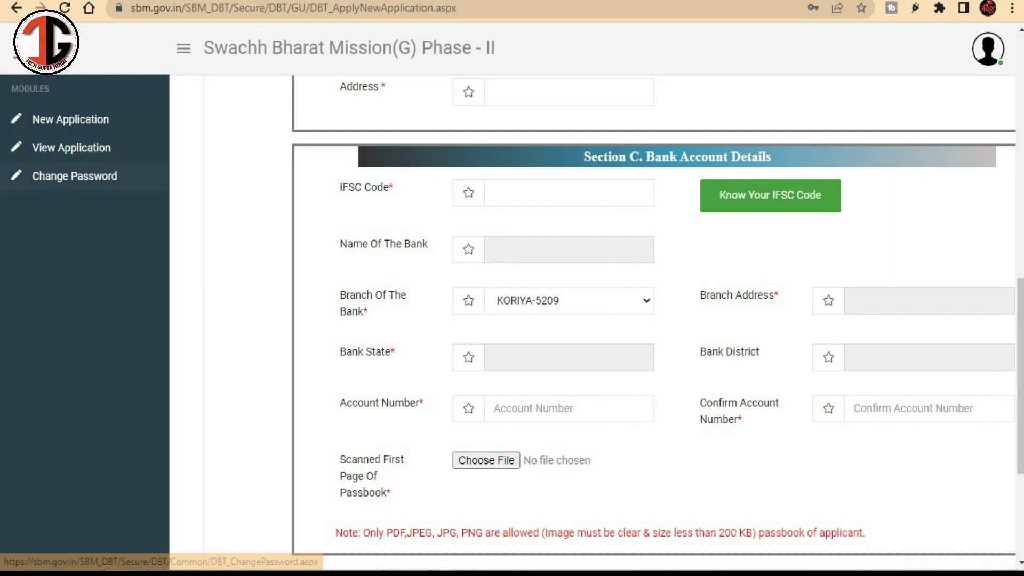
Step: Open View Application and box the status table, application number and received-on date
click(75, 148)
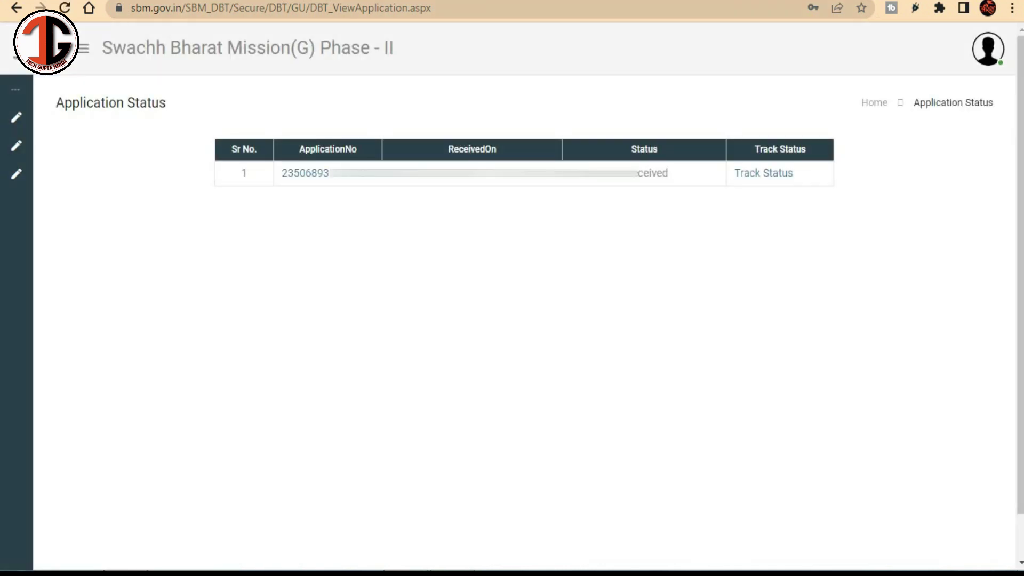
key(ctrl+shift+a)
mouse_move(193, 119)
mouse_down()
mouse_move(203, 134)
mouse_move(535, 208)
mouse_move(859, 207)
mouse_up()
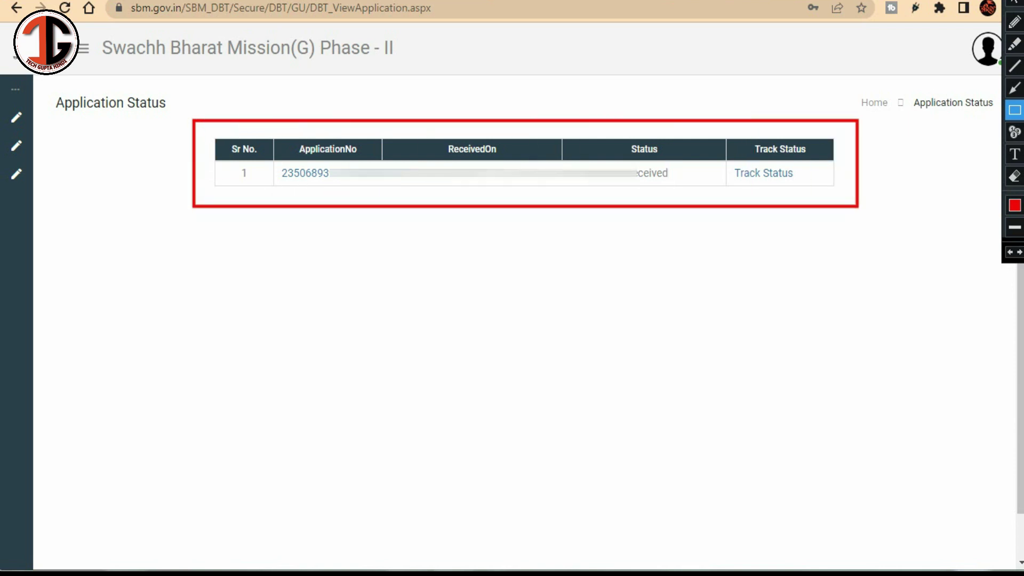
drag(271, 158, 432, 186)
drag(384, 159, 508, 194)
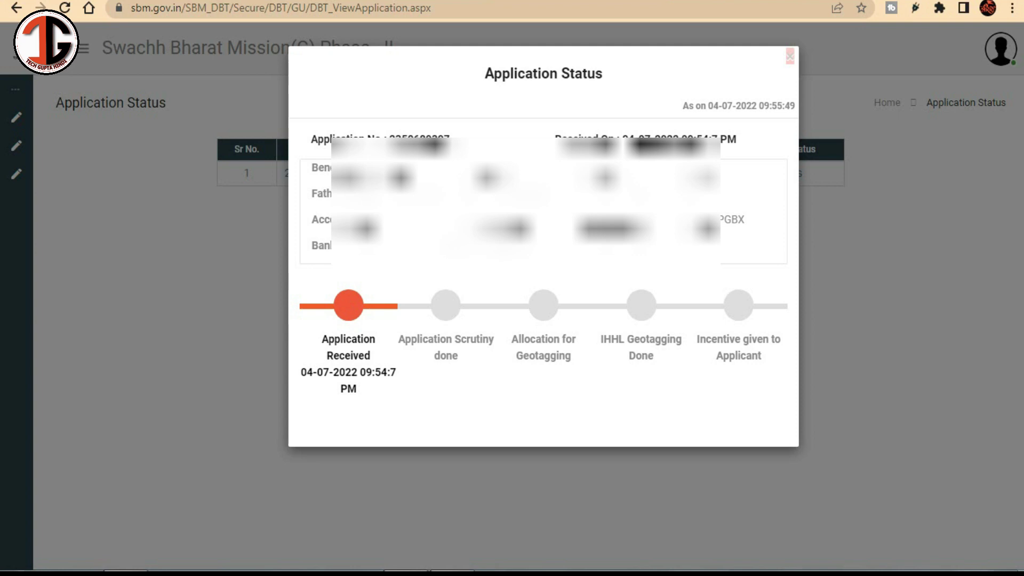
mouse_move(1014, 110)
mouse_move(277, 75)
mouse_down()
mouse_move(571, 314)
mouse_move(794, 403)
mouse_move(794, 430)
mouse_up()
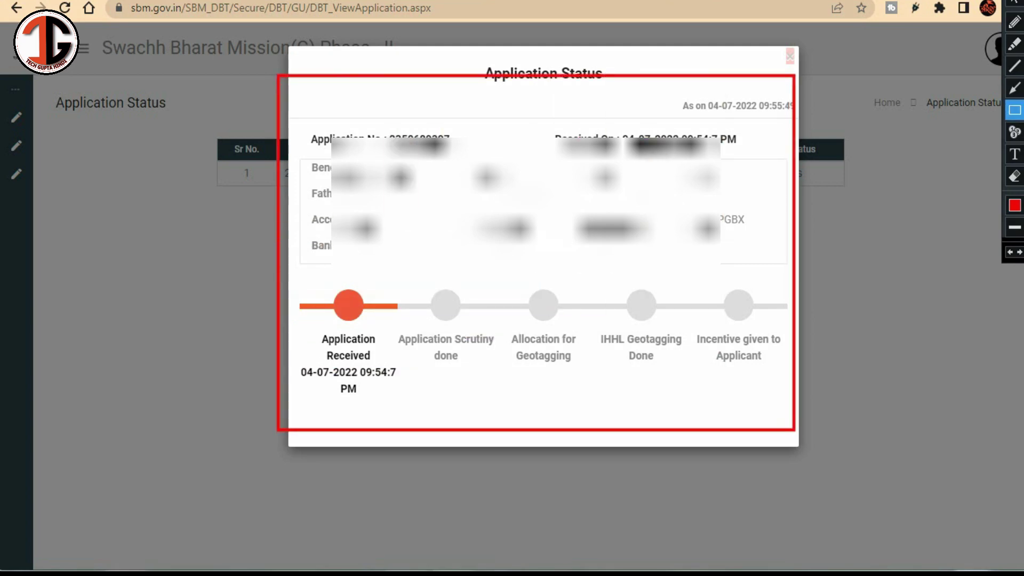
mouse_move(435, 270)
mouse_down()
mouse_move(721, 229)
mouse_move(767, 158)
mouse_up()
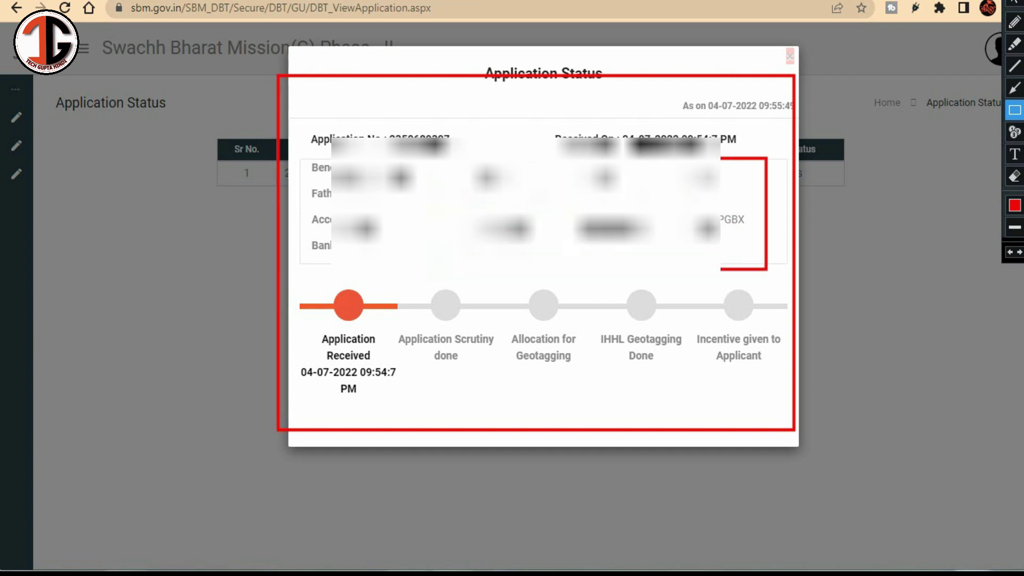
drag(286, 286, 414, 407)
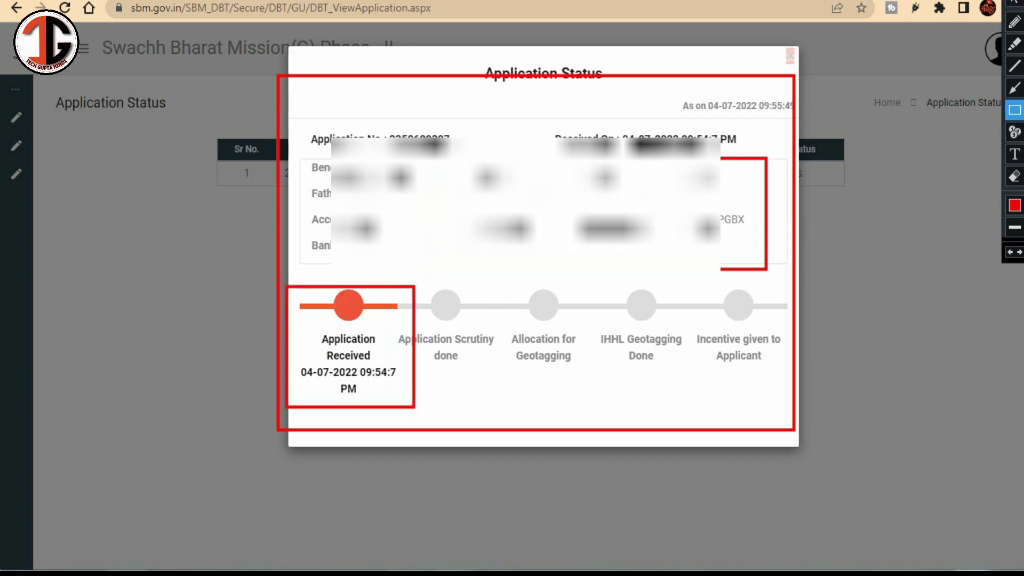
drag(292, 364, 410, 398)
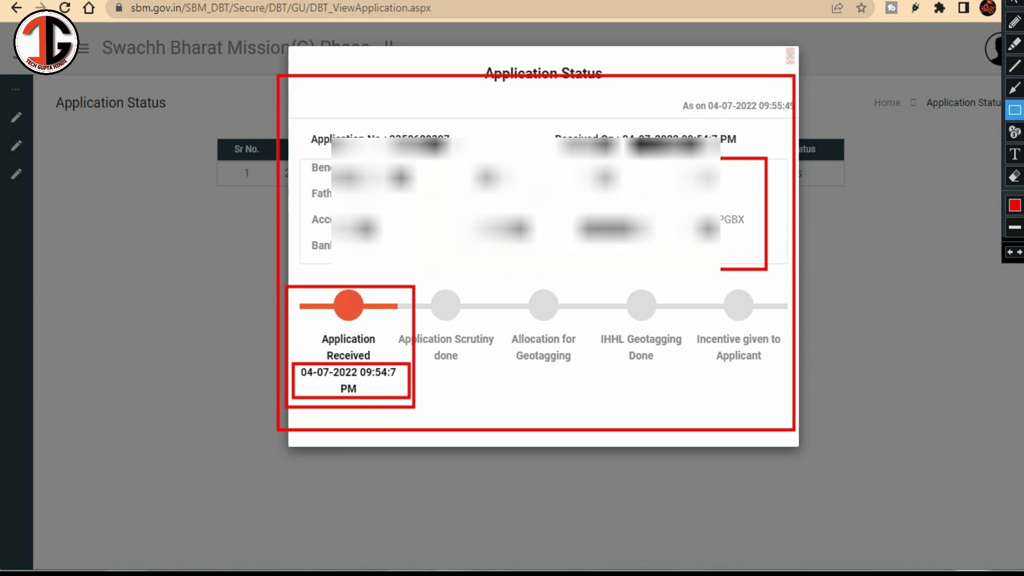